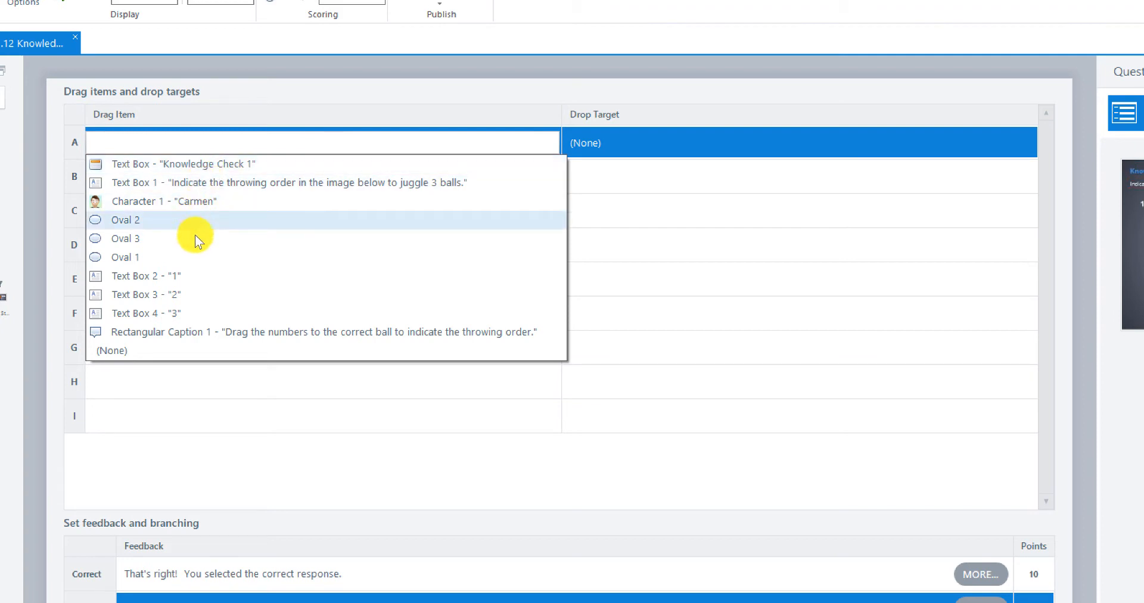
Assign the drag items in rows A to C as Text Box 2 "1", Text Box 3 "2" and Text Box 4 "3"
click(193, 278)
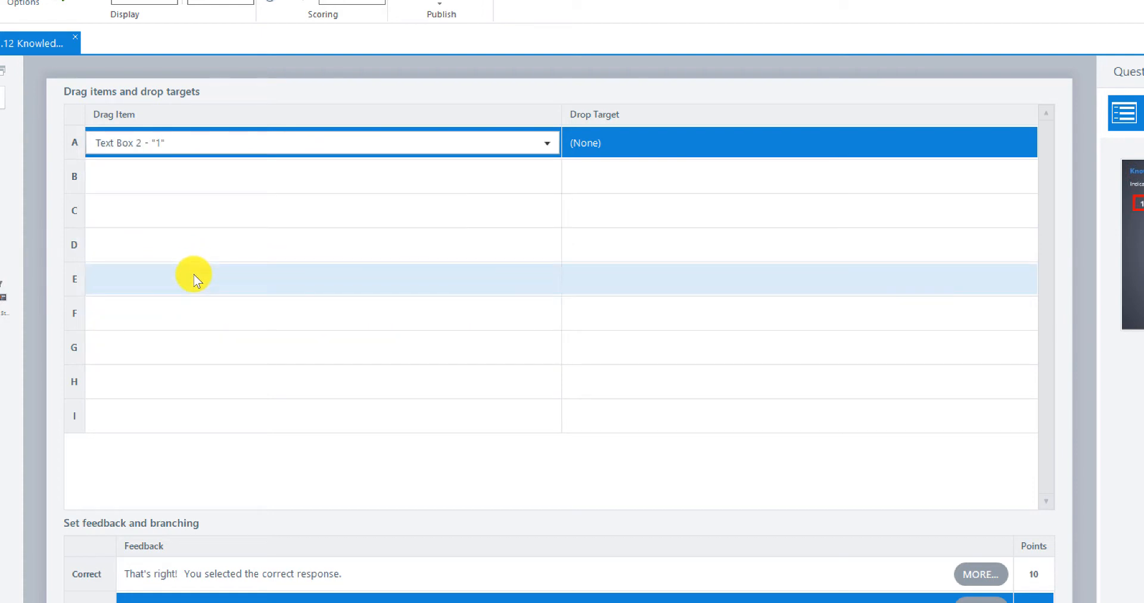
click(170, 170)
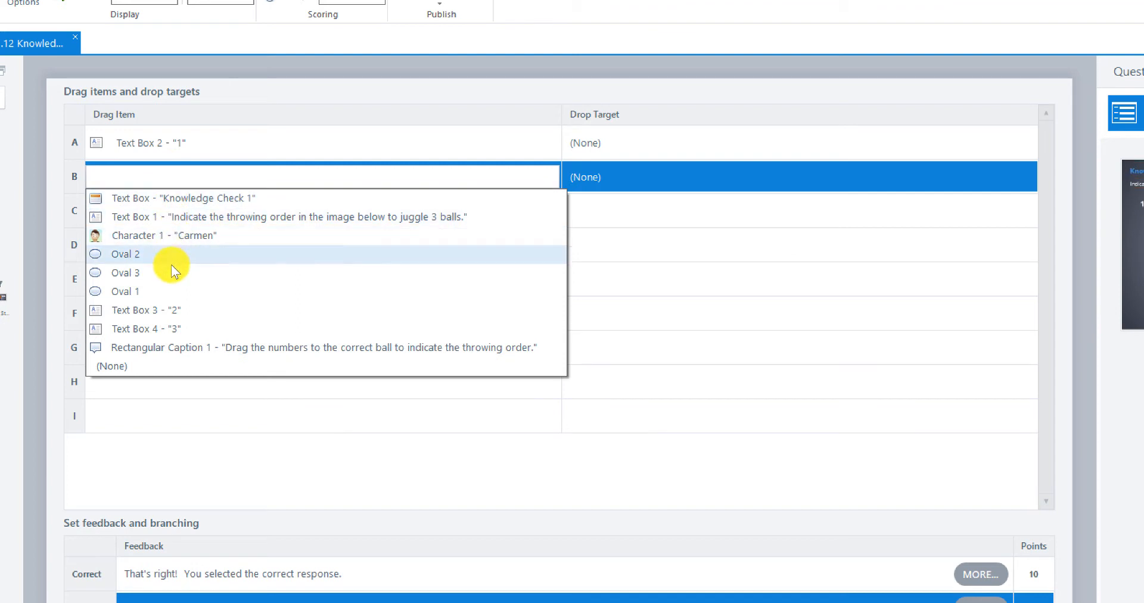
click(177, 312)
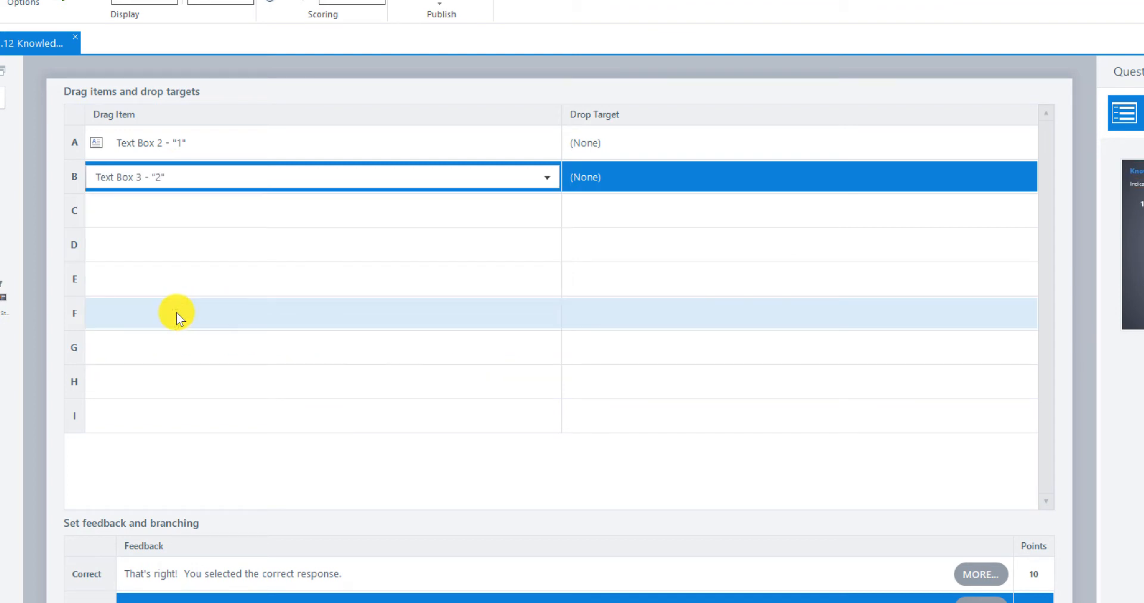
click(171, 209)
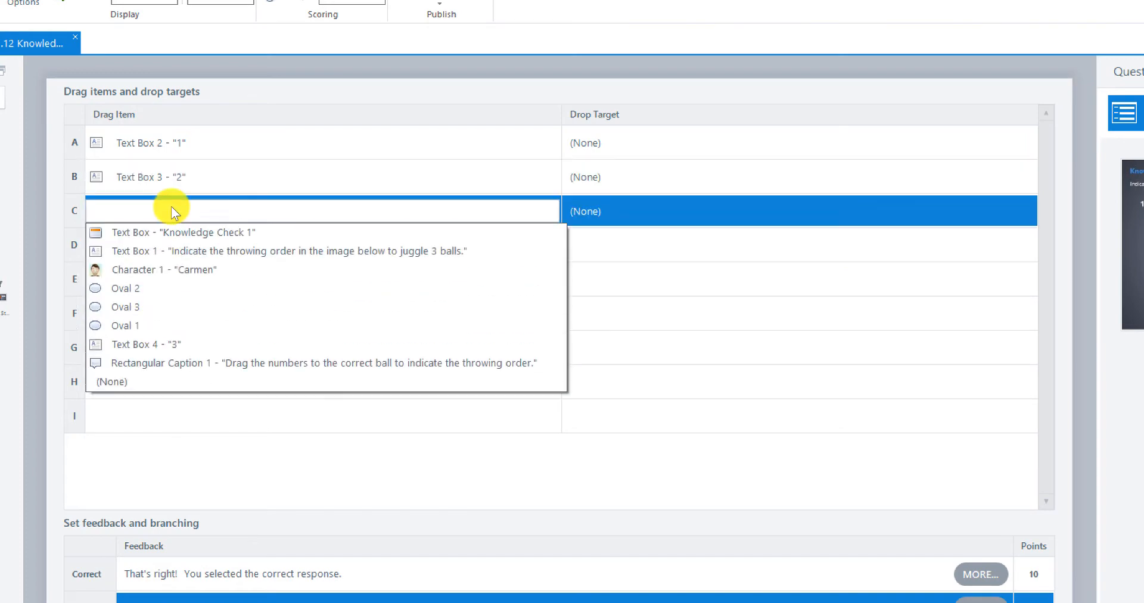
click(173, 344)
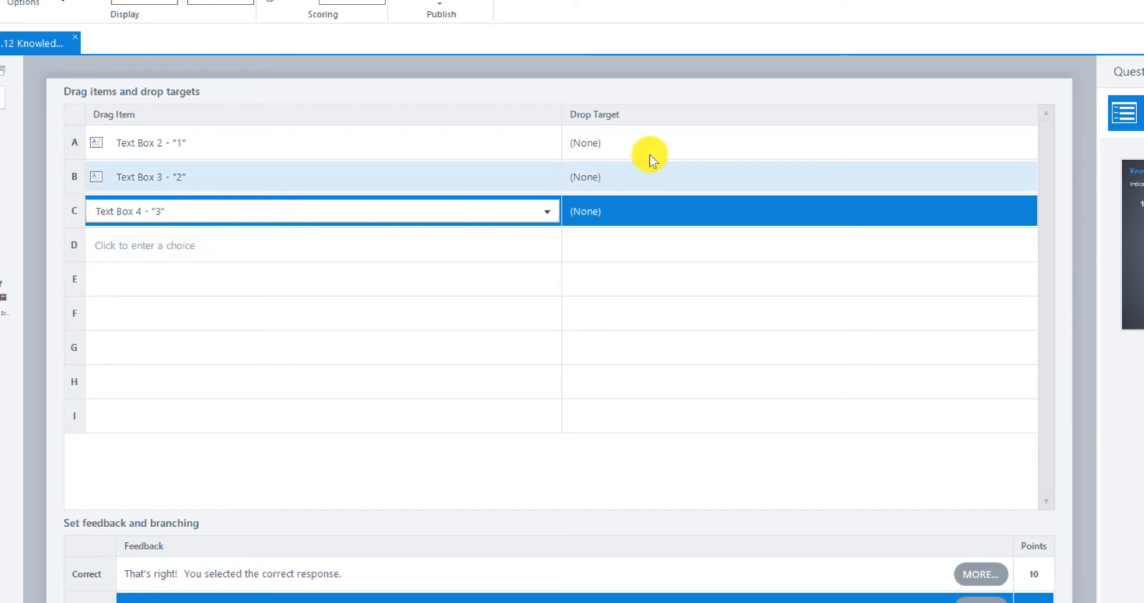
Set the drop targets for numbers 1, 2 and 3 to Oval 1, Oval 2 and Oval 3 respectively
click(619, 144)
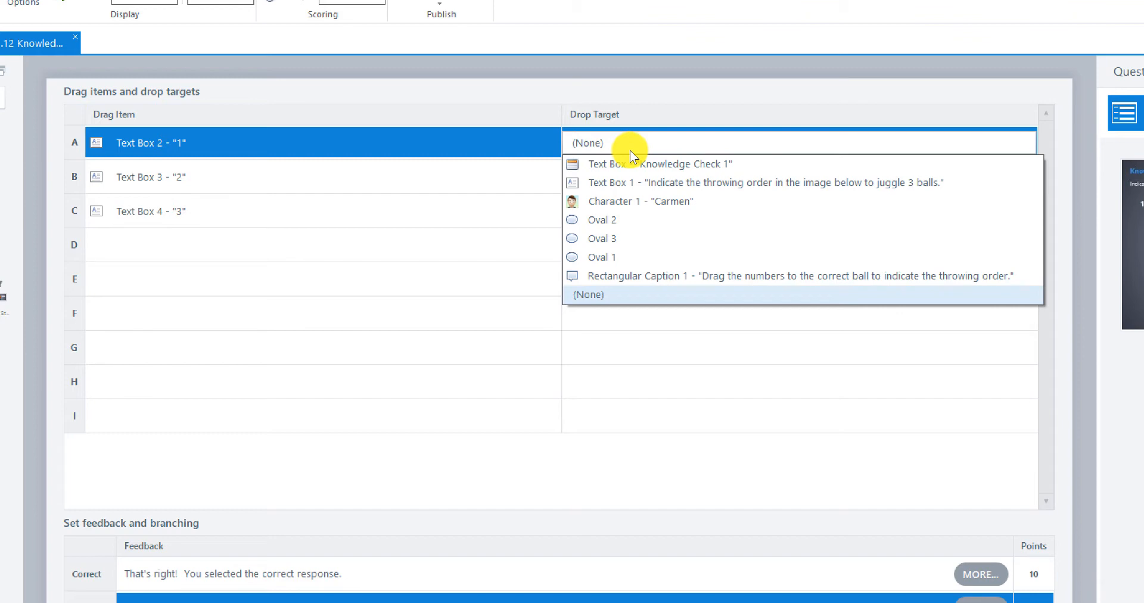
click(627, 253)
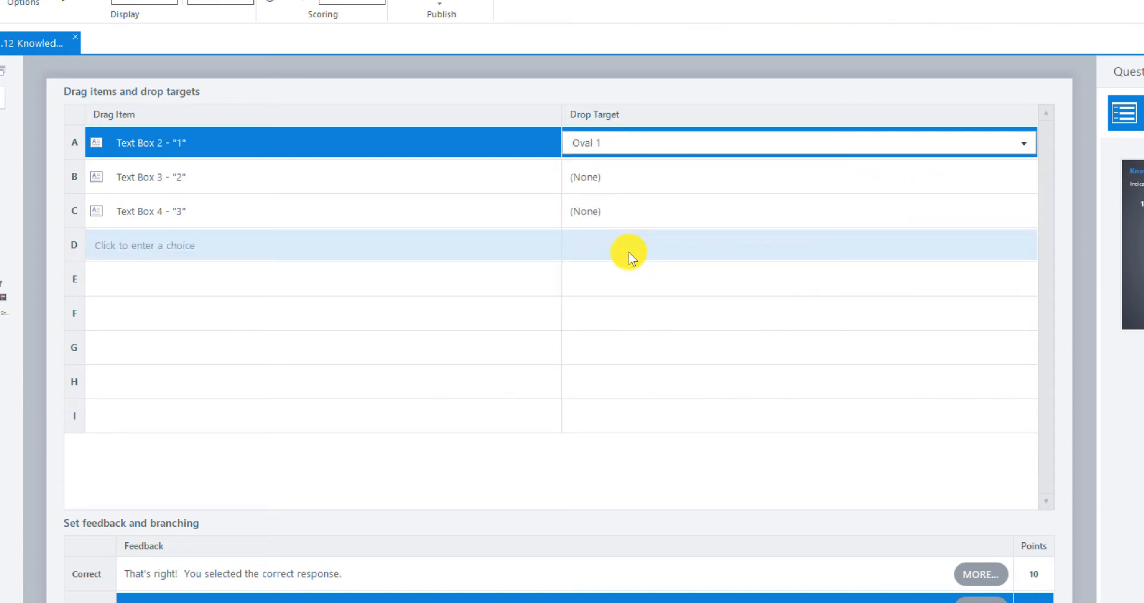
click(625, 176)
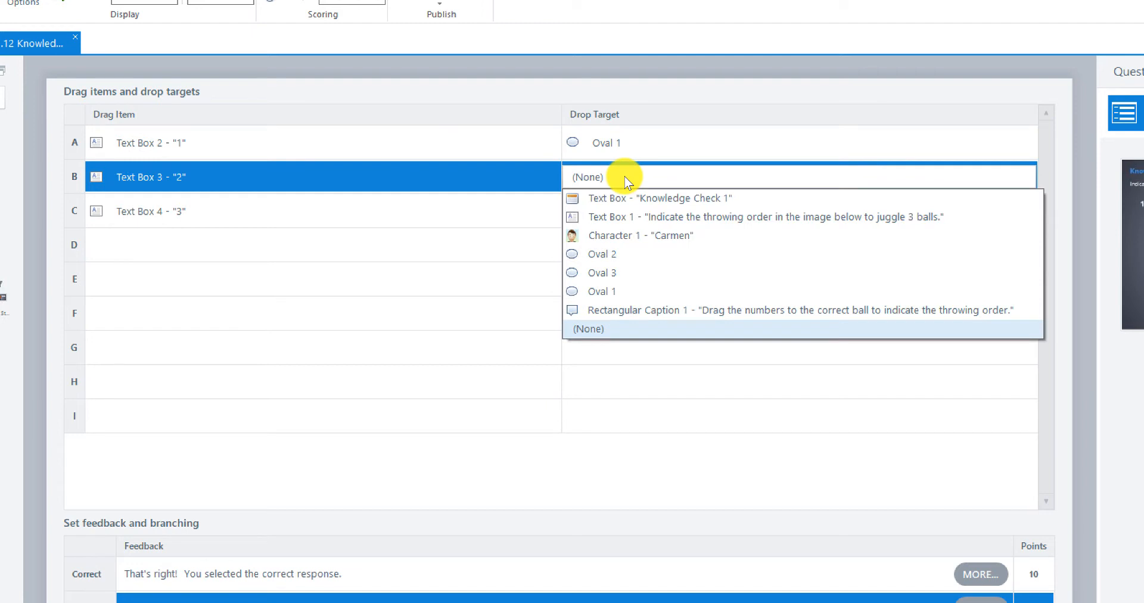
click(625, 249)
click(617, 210)
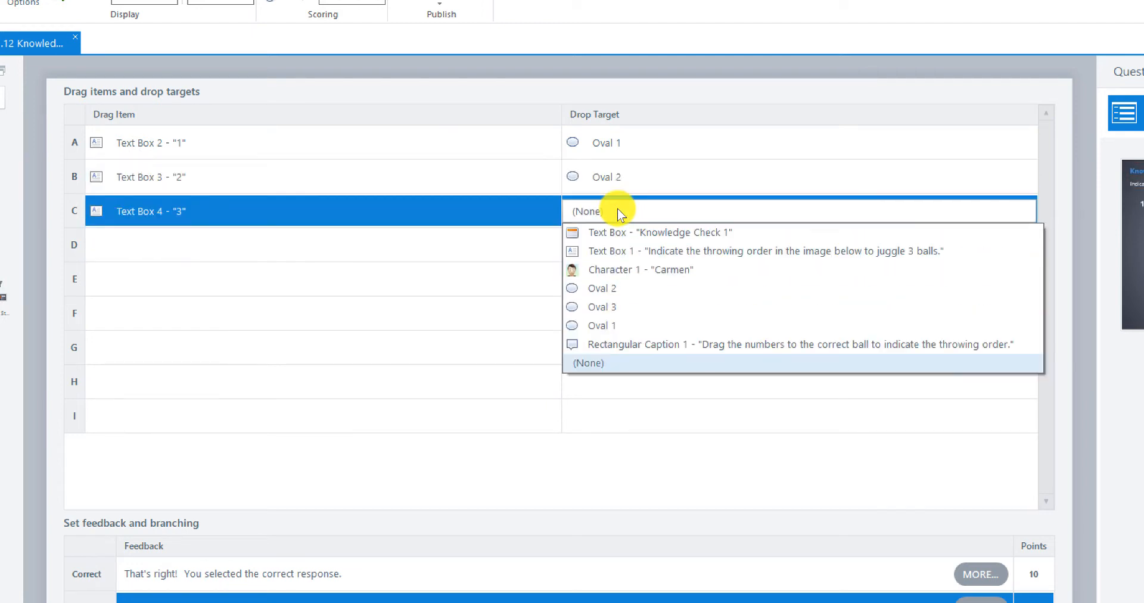
click(618, 307)
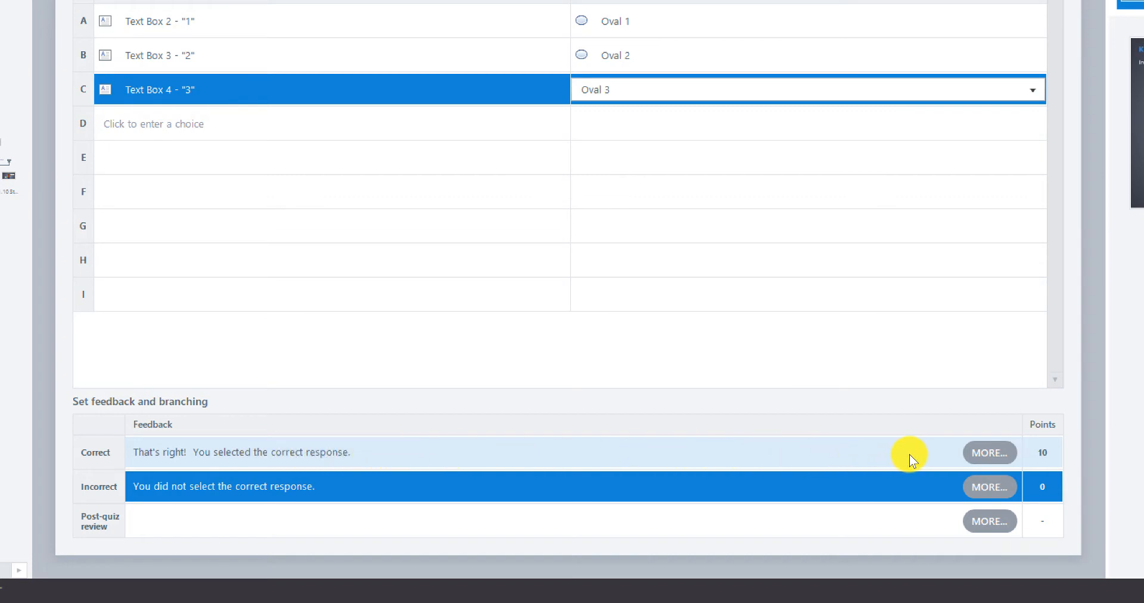
Set the correct-answer feedback to branch to slide 1.13 Knowledge Check 2
click(992, 453)
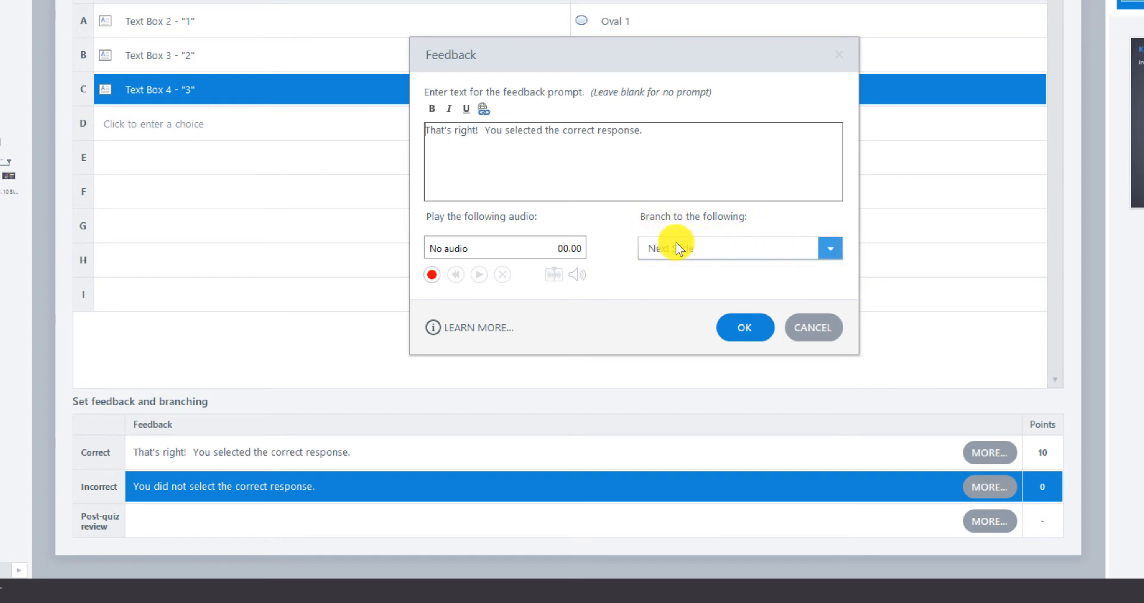
click(829, 249)
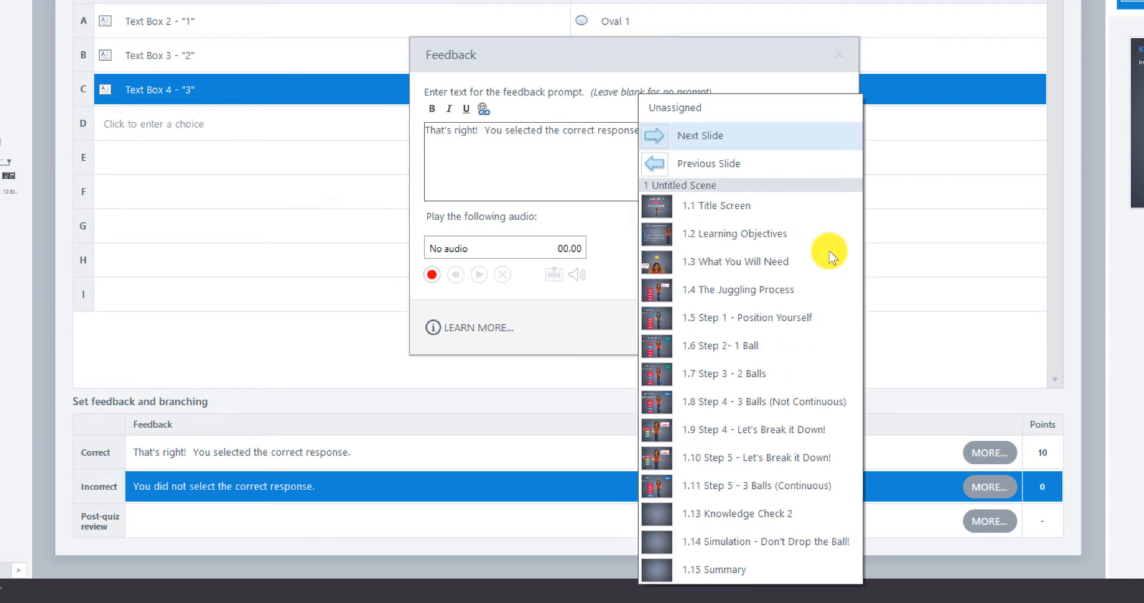
click(765, 516)
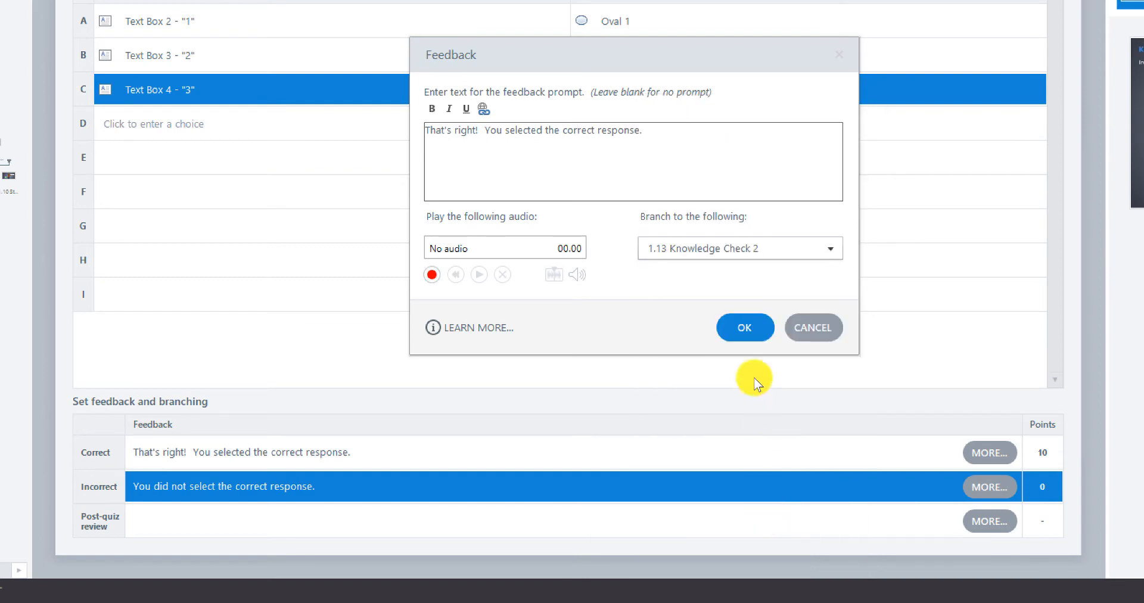
click(743, 328)
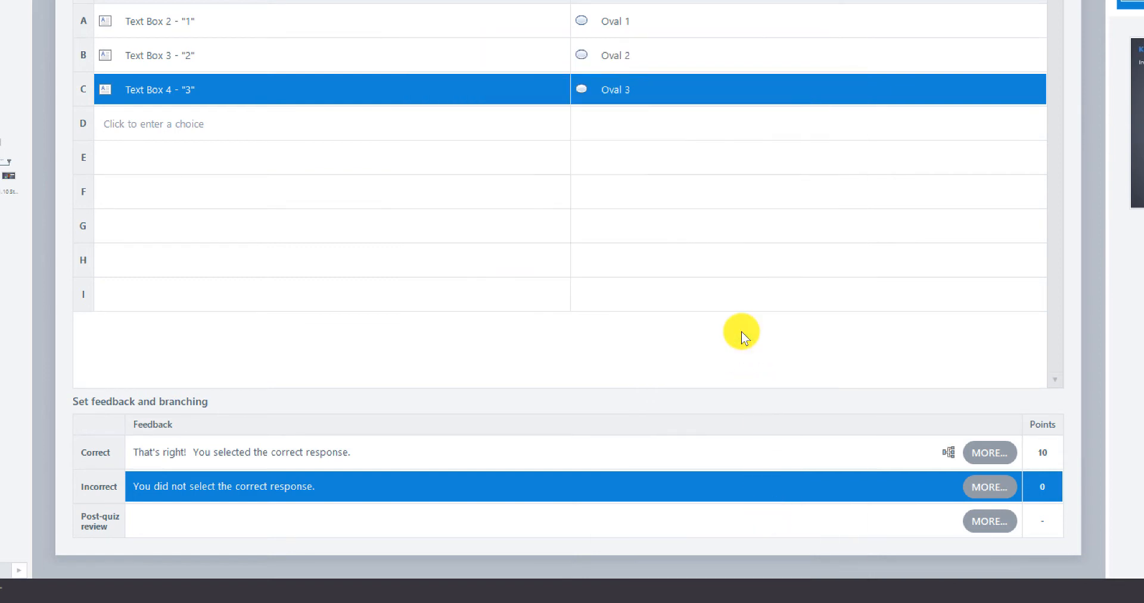
Set the points for the correct response to 0
click(1043, 455)
click(1046, 455)
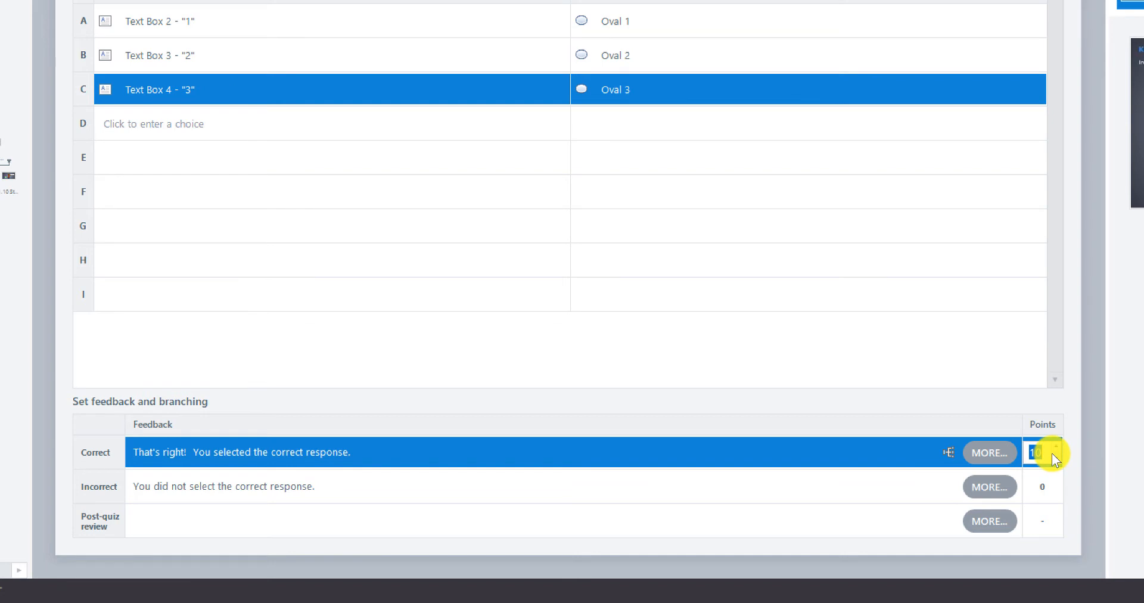
click(854, 474)
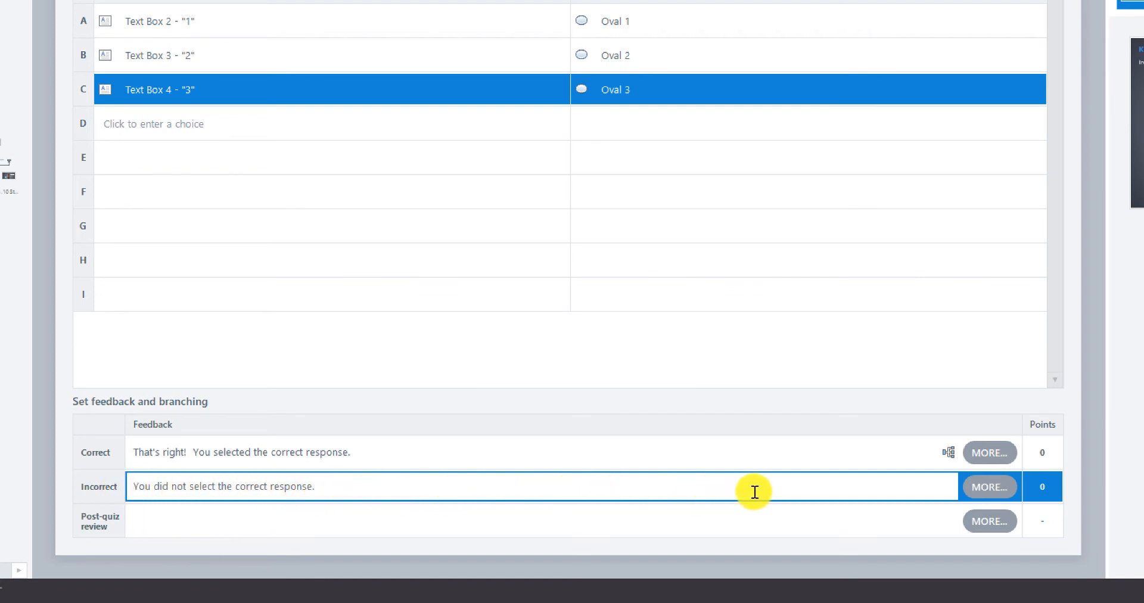
Append "The correct answer is shown here." to the incorrect feedback and branch it to slide 1.13 Knowledge Check 2
click(1002, 486)
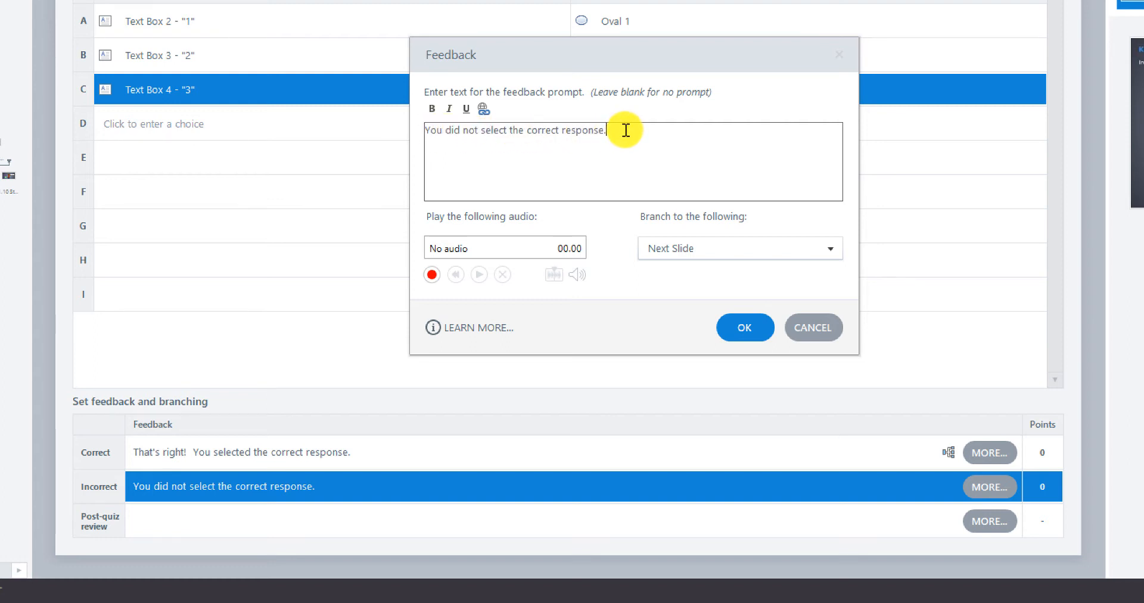
text(The correct answer is shown here.)
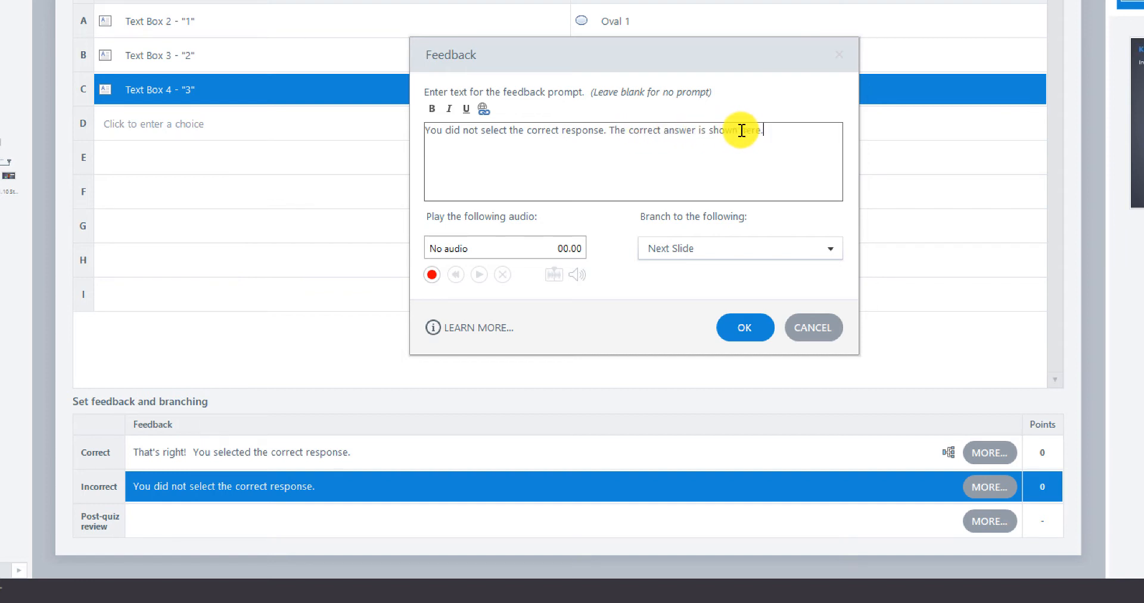
drag(741, 130, 760, 131)
click(834, 249)
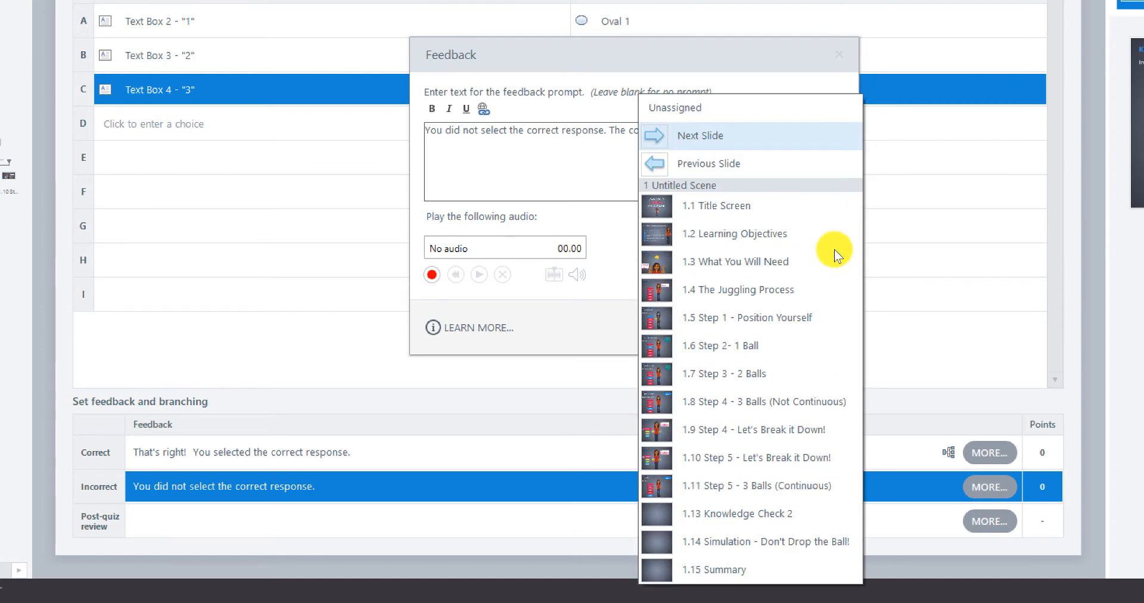
click(734, 512)
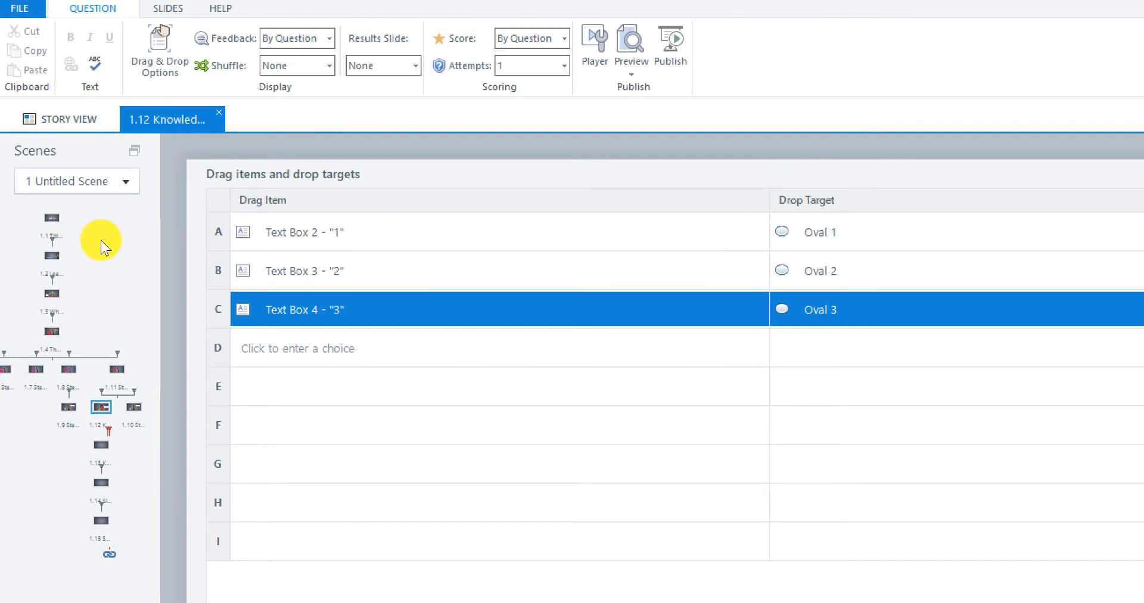
Add a new slide to the scene using the Title Only basic layout
right_click(100, 241)
mouse_move(123, 247)
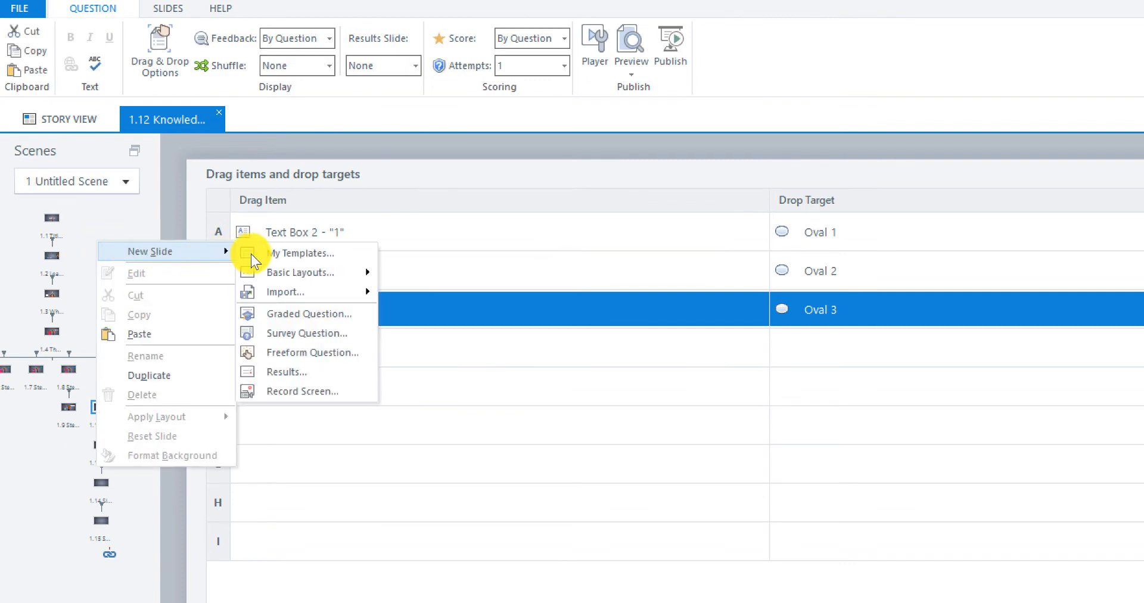
mouse_move(319, 275)
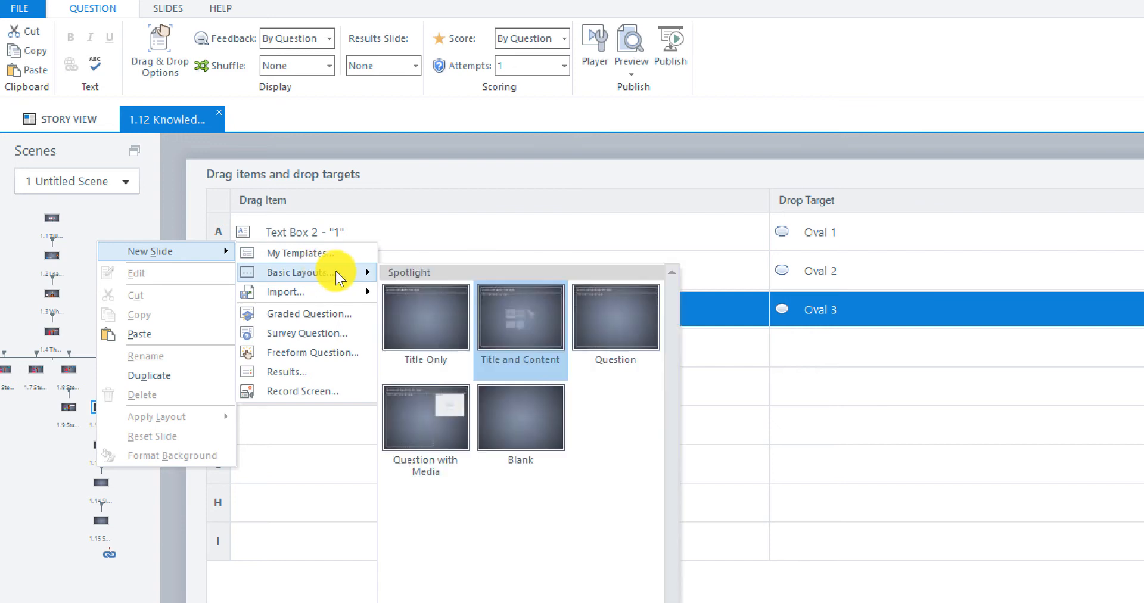
click(421, 327)
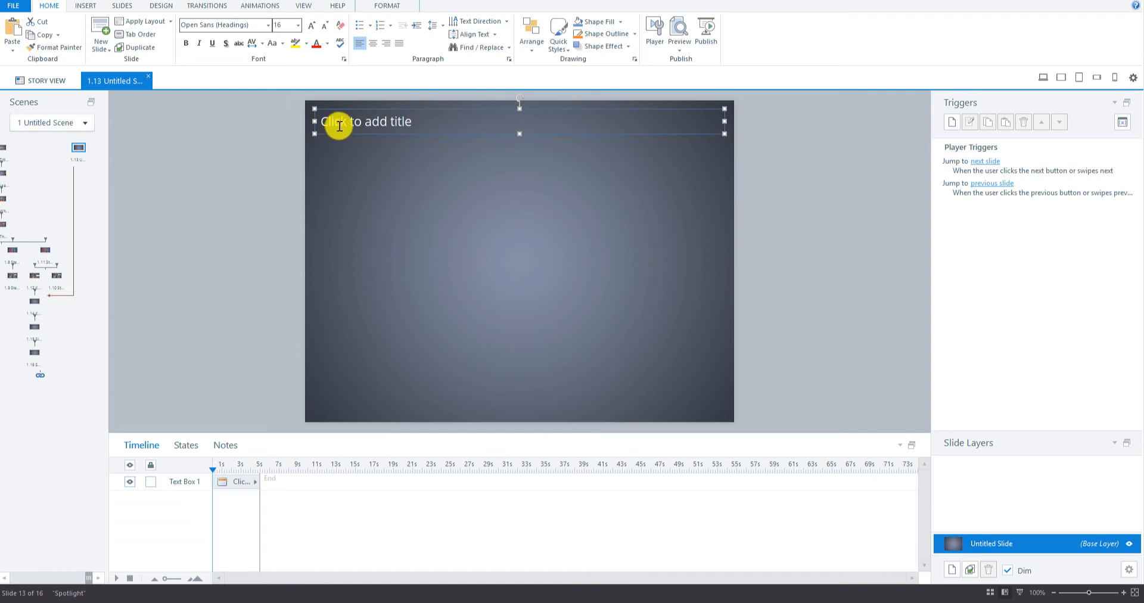
Enter "Knowledge Check 1 - Remediation" as the title of the new slide
key(Escape)
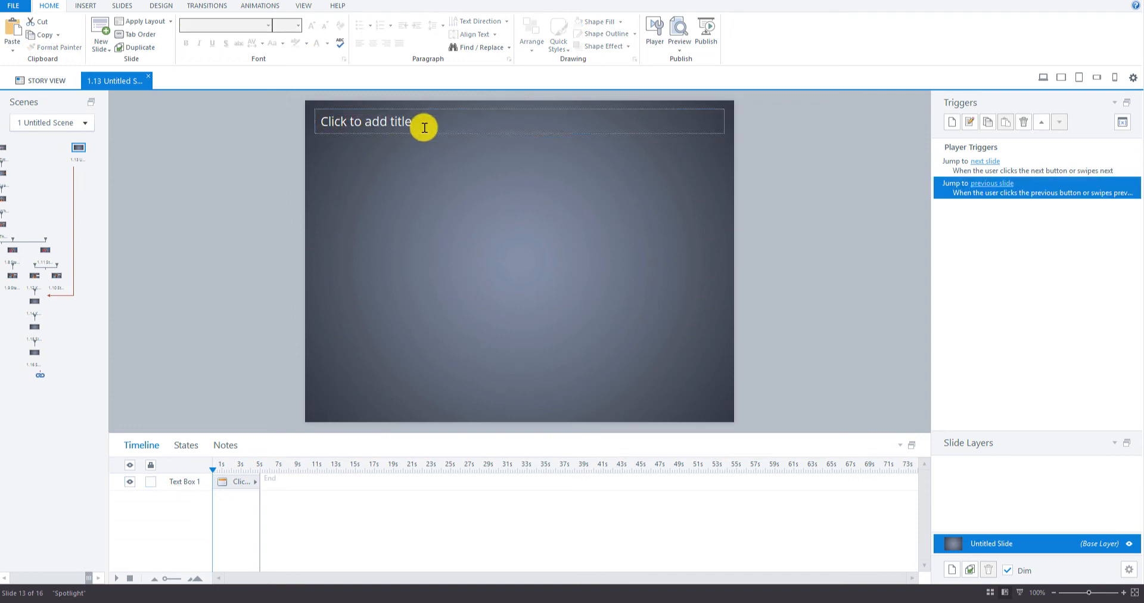
click(374, 125)
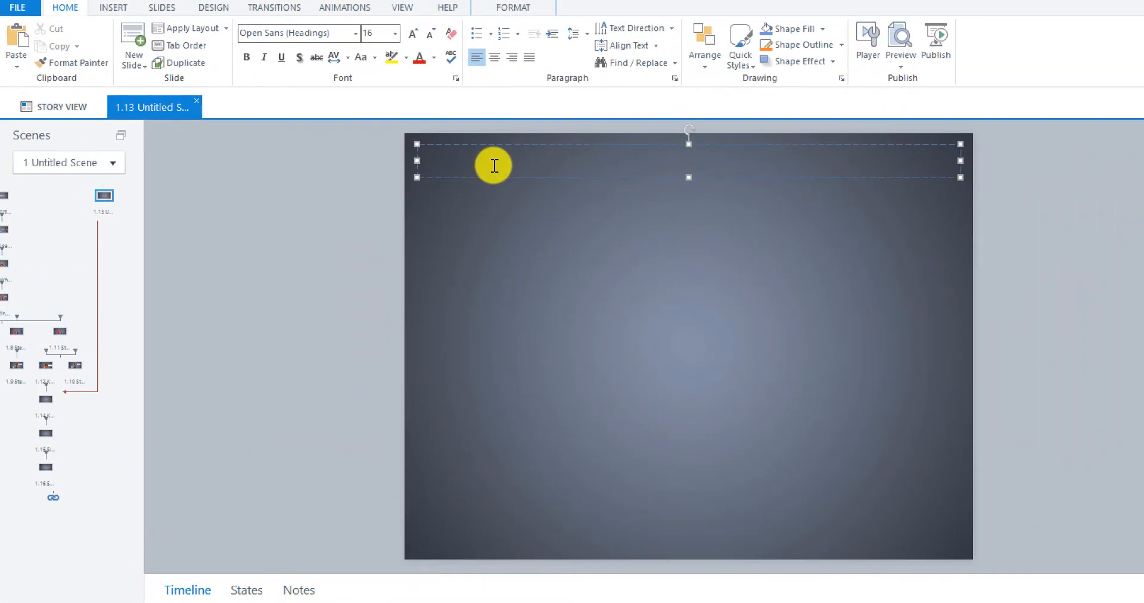
text(Knowledge Check )
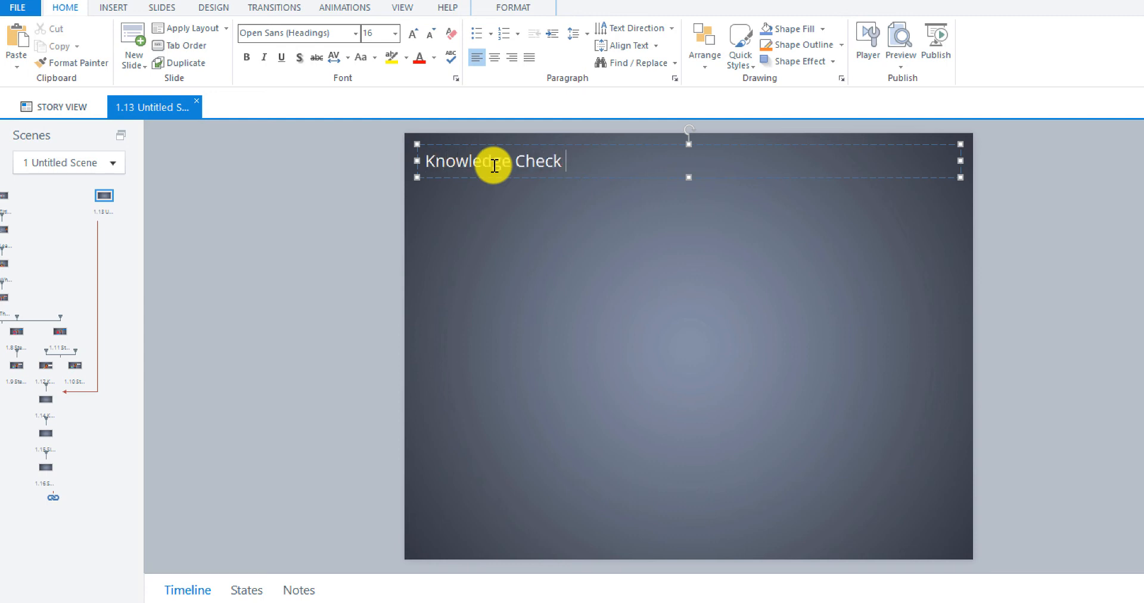
text(1 - Remediation)
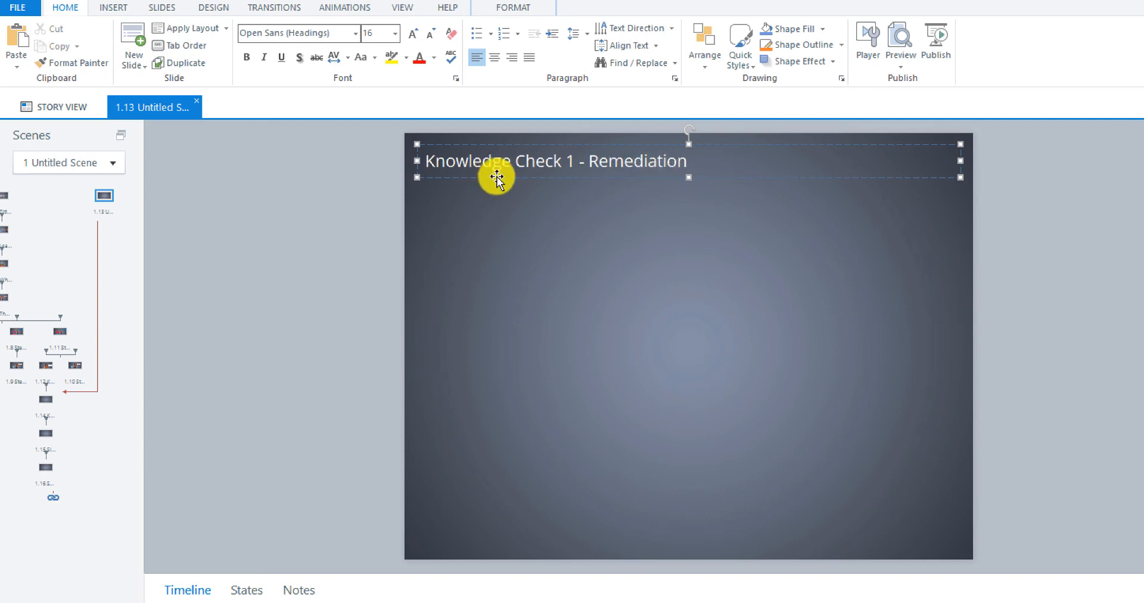
Format the slide title as bold and colour it with the custom blue #2F93EB
drag(688, 160, 459, 163)
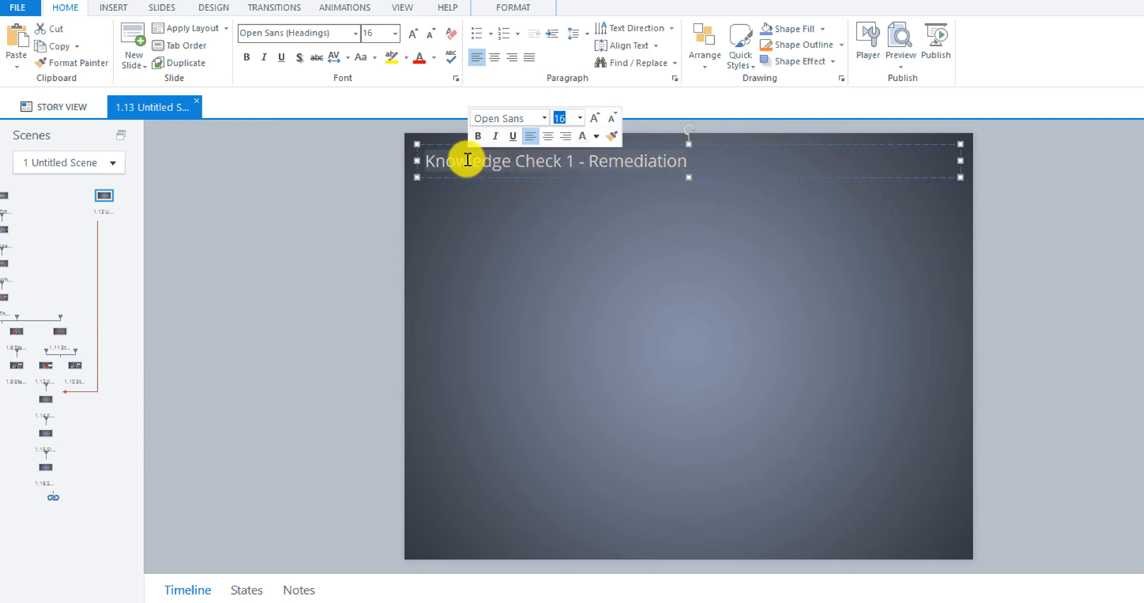
click(247, 55)
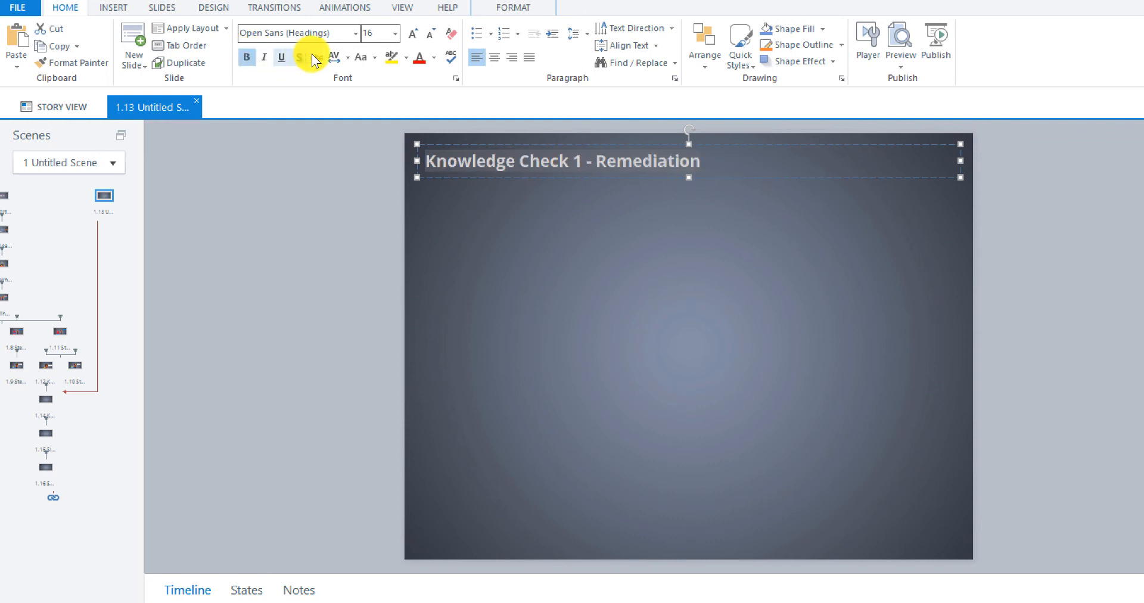
click(434, 57)
click(462, 191)
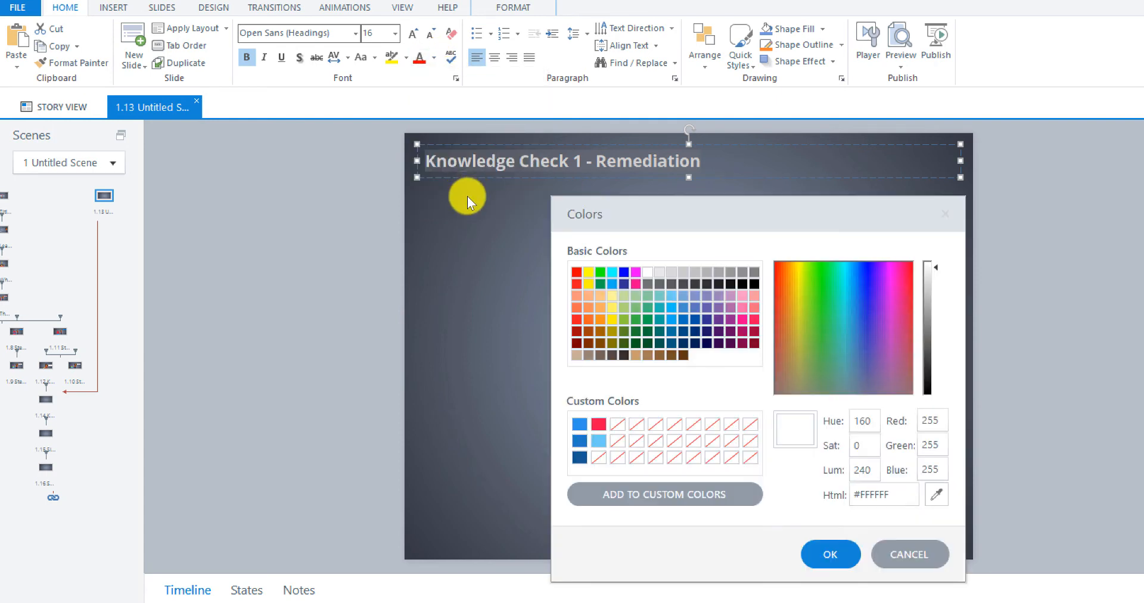
click(581, 423)
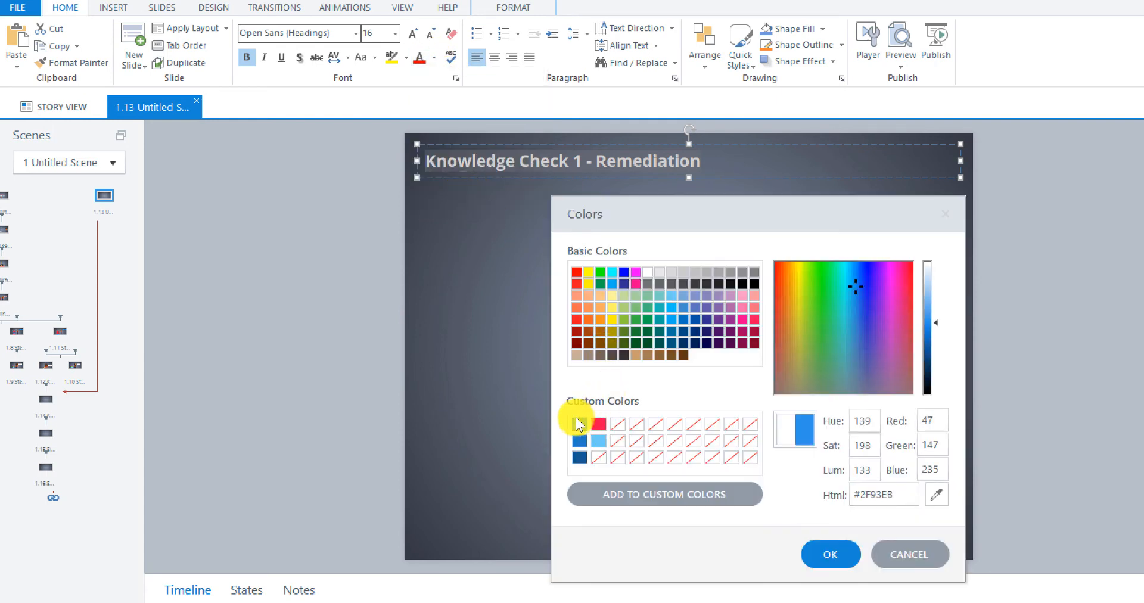
click(843, 550)
click(638, 291)
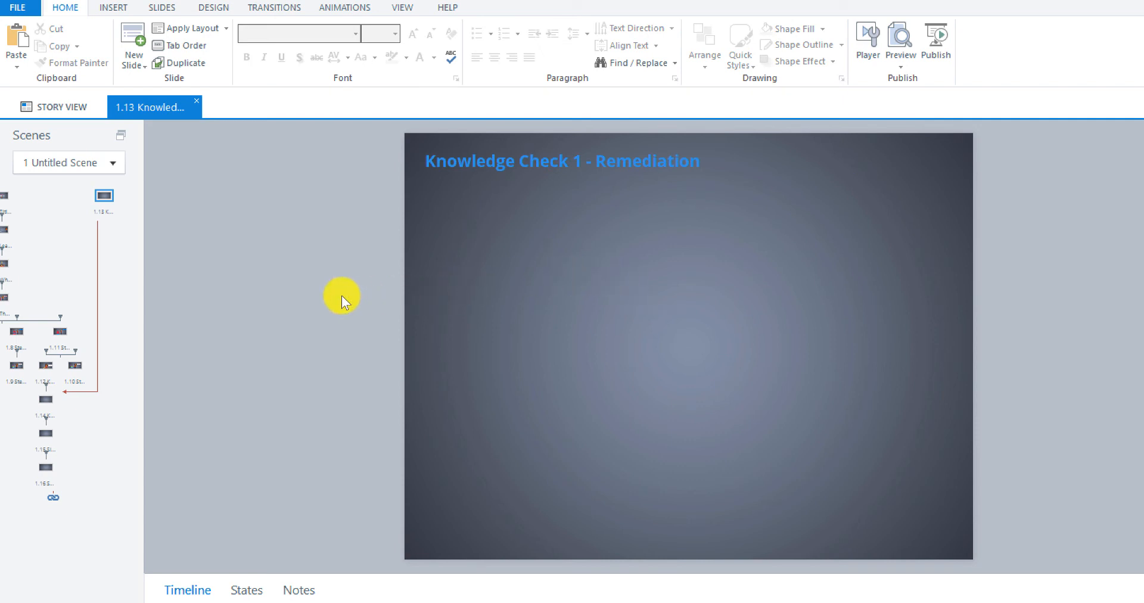
Link the word "here" in Knowledge Check 1's incorrect feedback to open slide 1.13 Knowledge Check 1 - Remediation as a lightbox when the user clicks
double_click(46, 365)
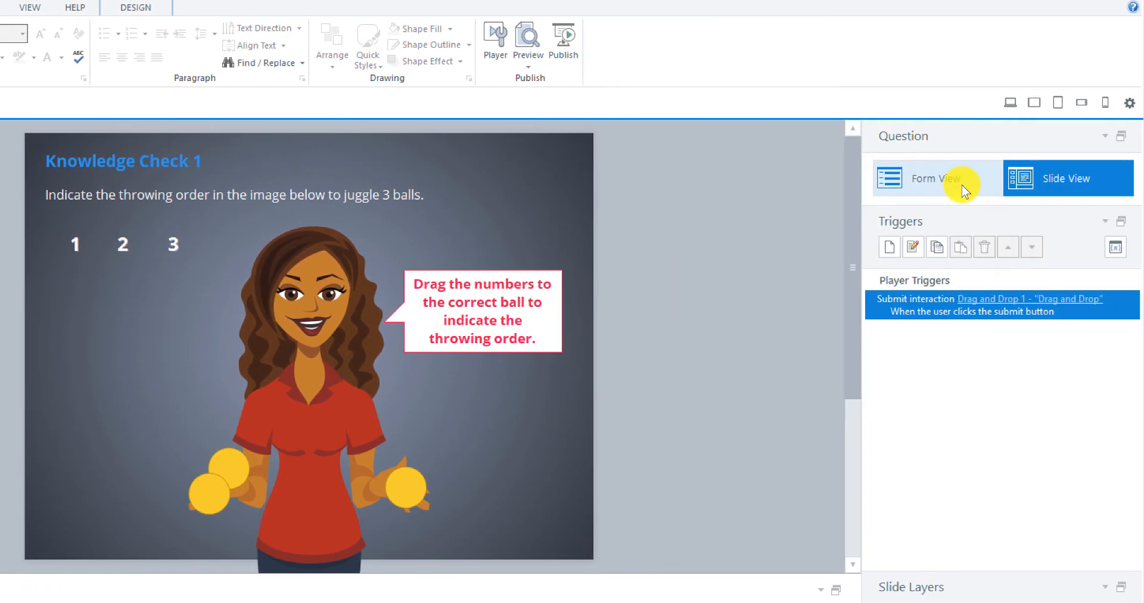
click(962, 185)
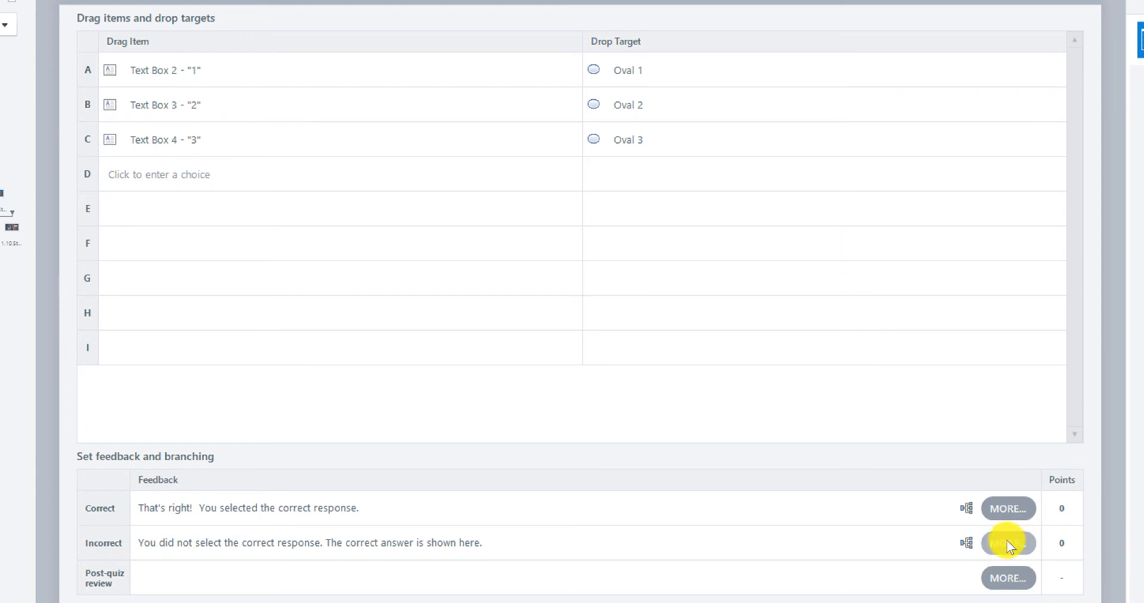
click(999, 542)
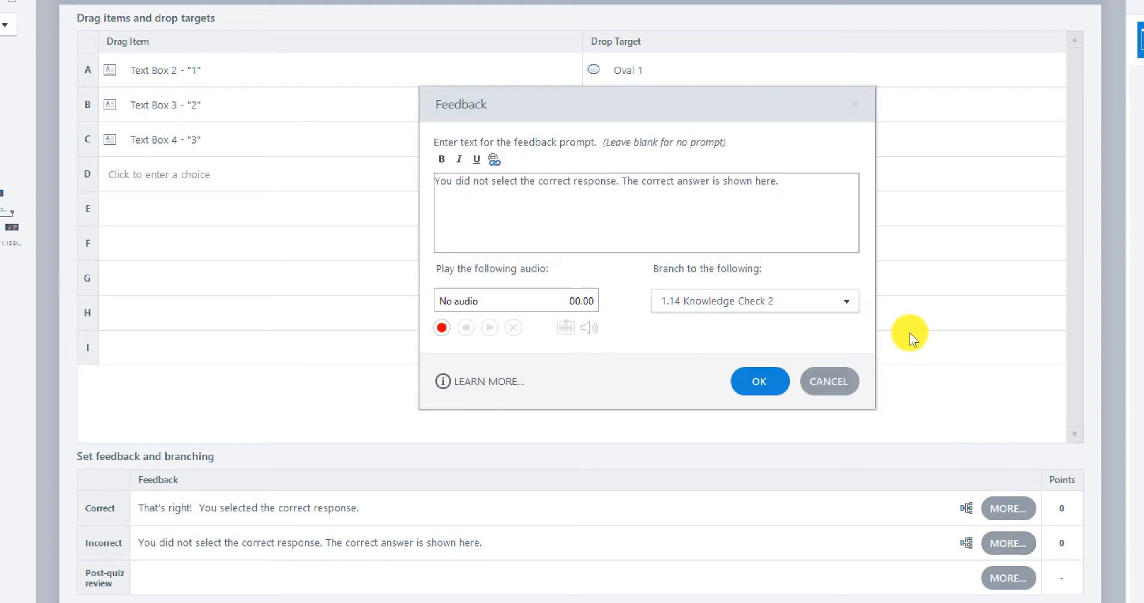
double_click(758, 184)
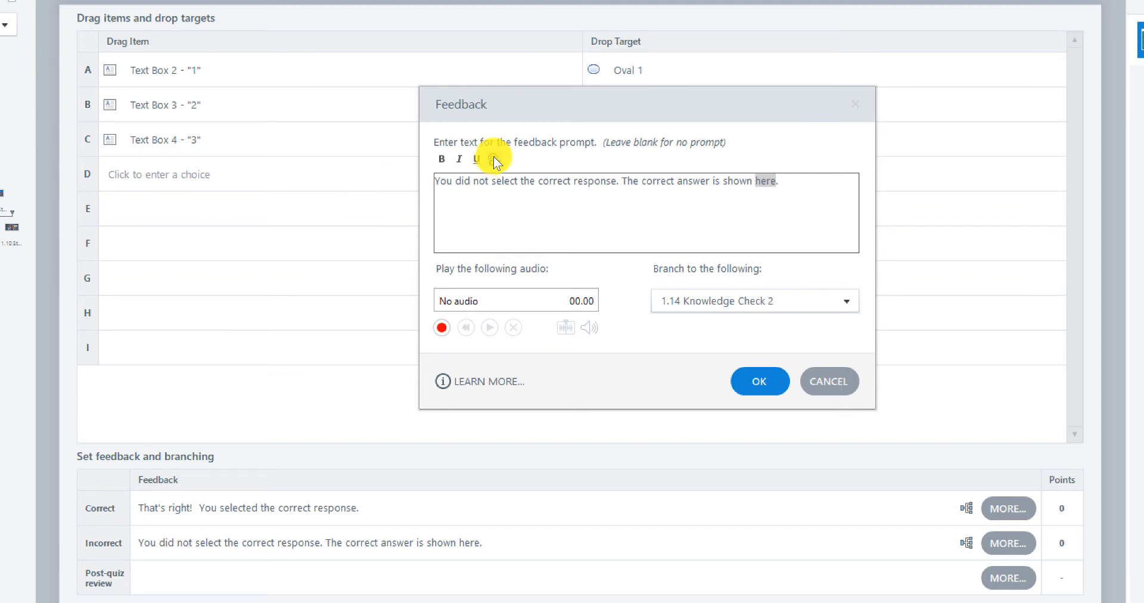
click(492, 158)
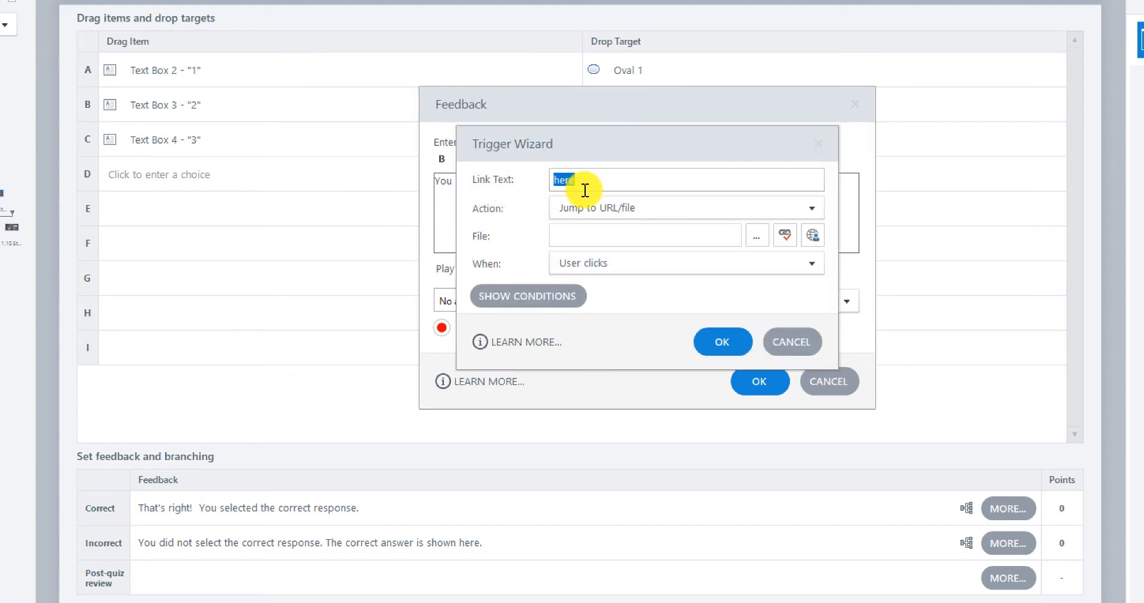
click(813, 211)
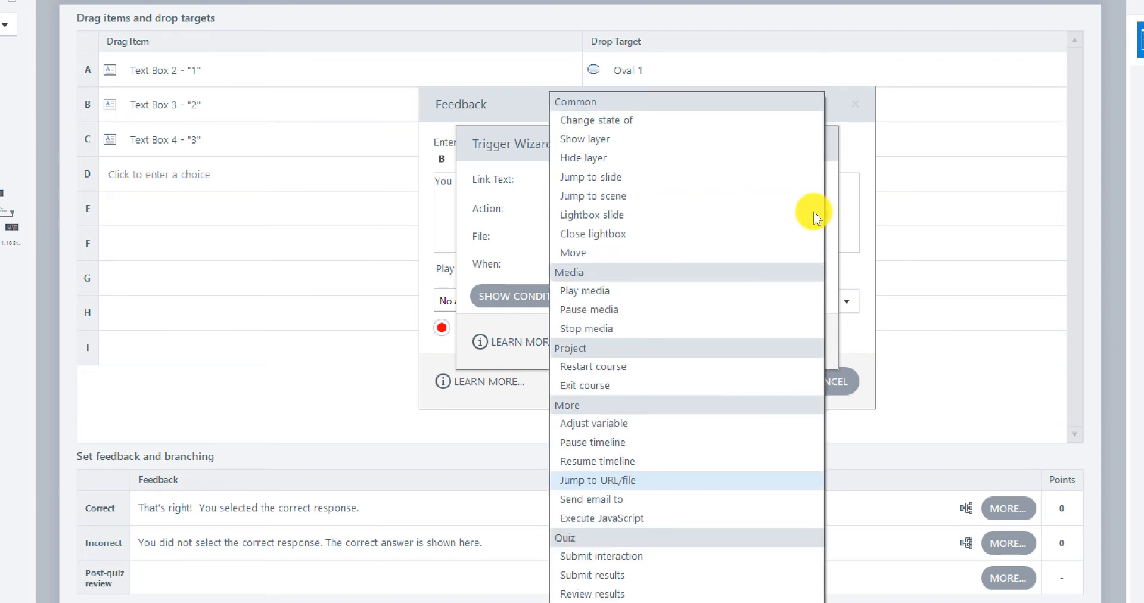
click(636, 214)
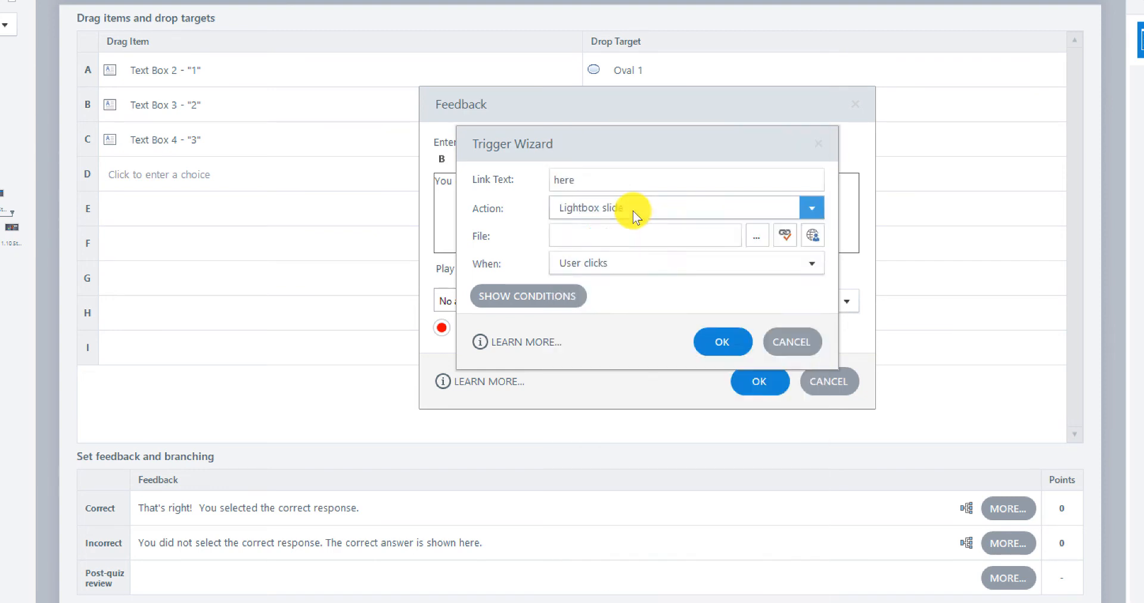
click(806, 258)
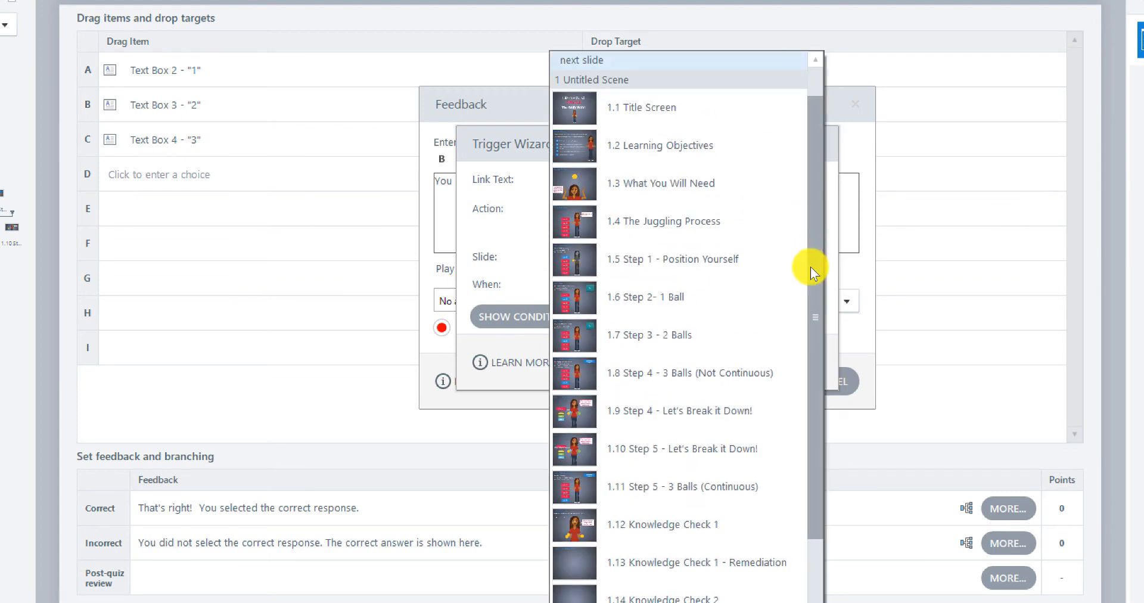
click(756, 561)
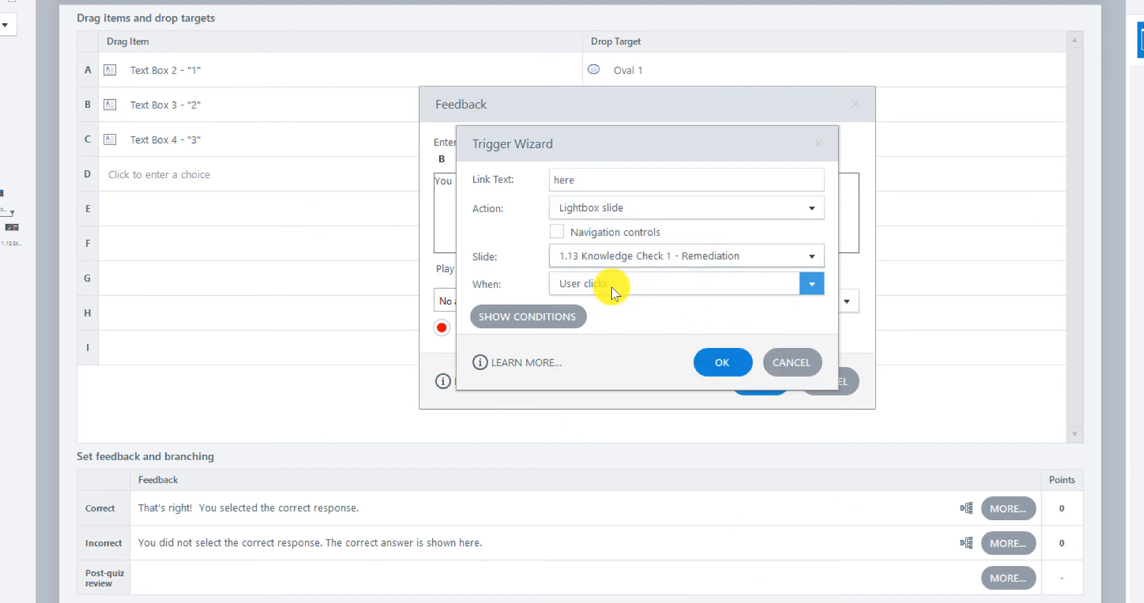
click(719, 363)
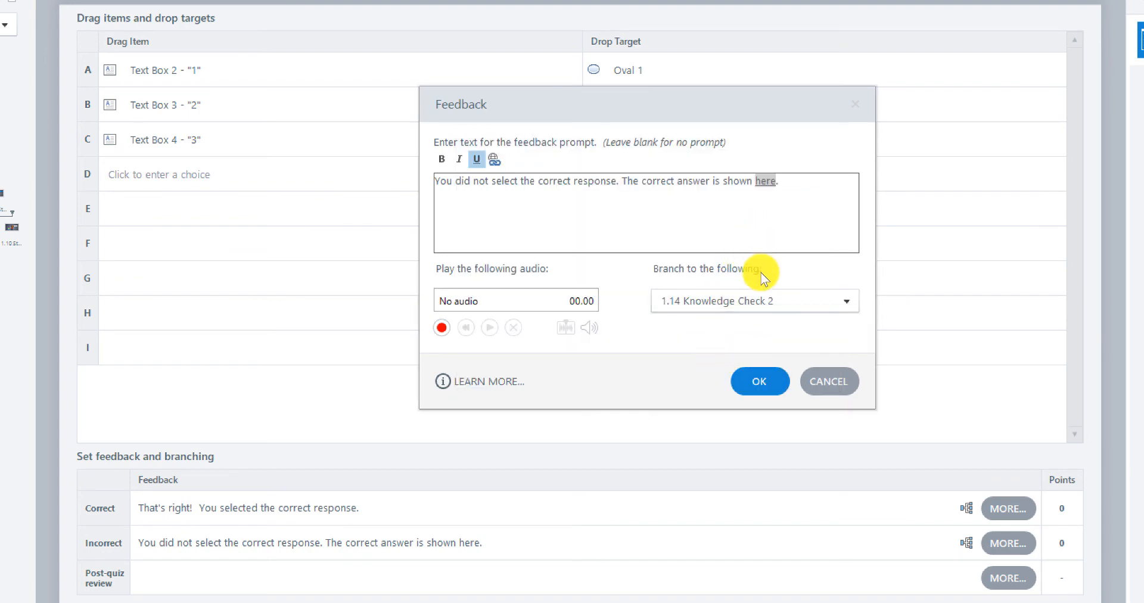
click(752, 377)
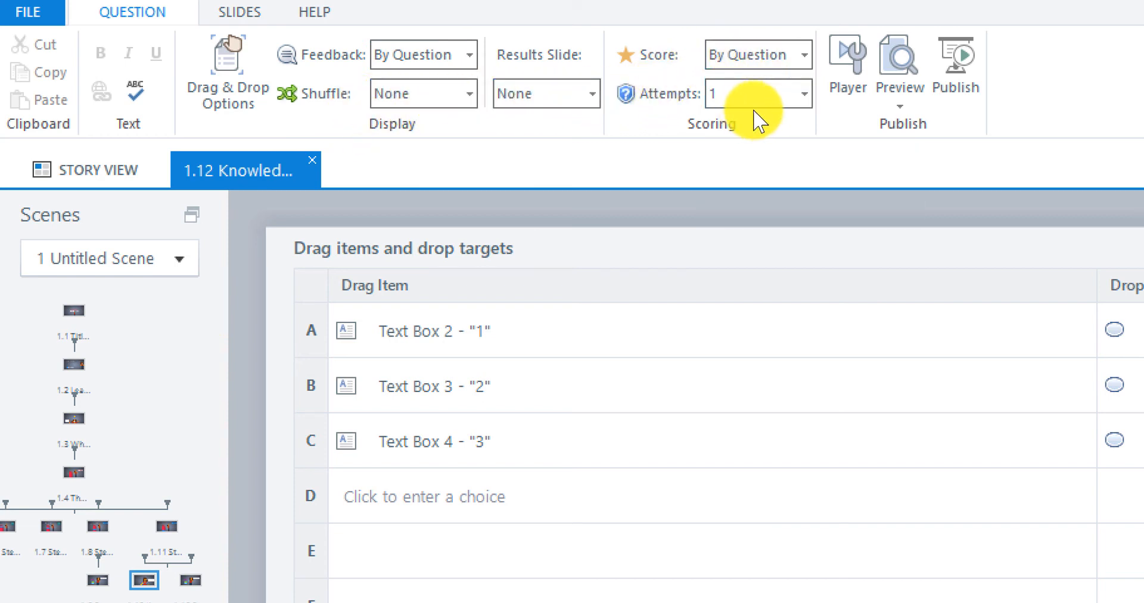
Set the Knowledge Check 1 question to 2 attempts and check the settings of its Try again feedback
click(804, 94)
click(733, 164)
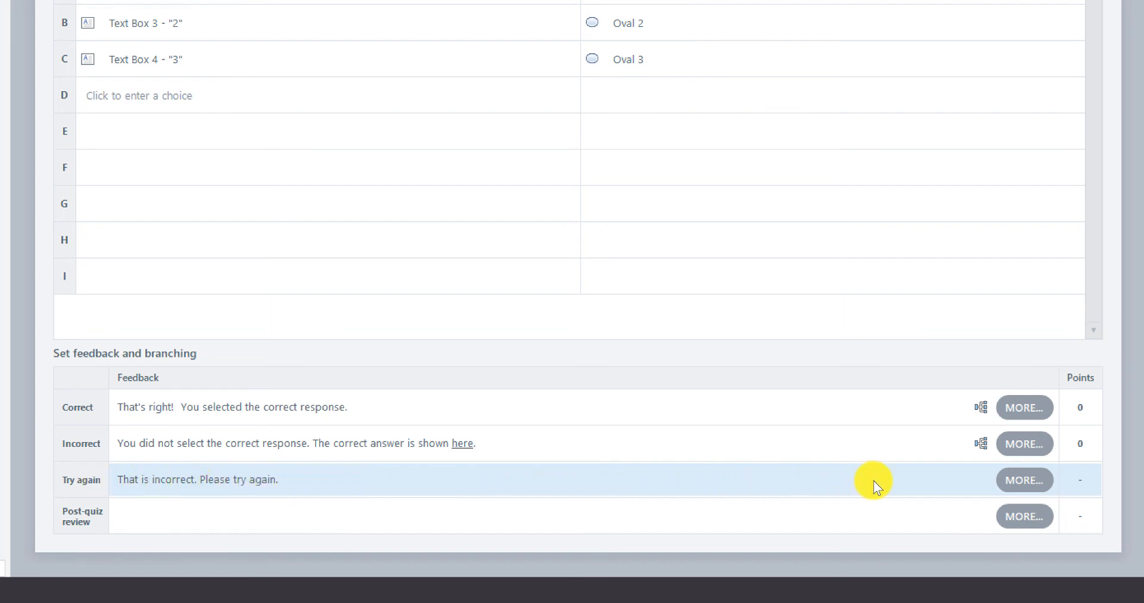
click(1013, 483)
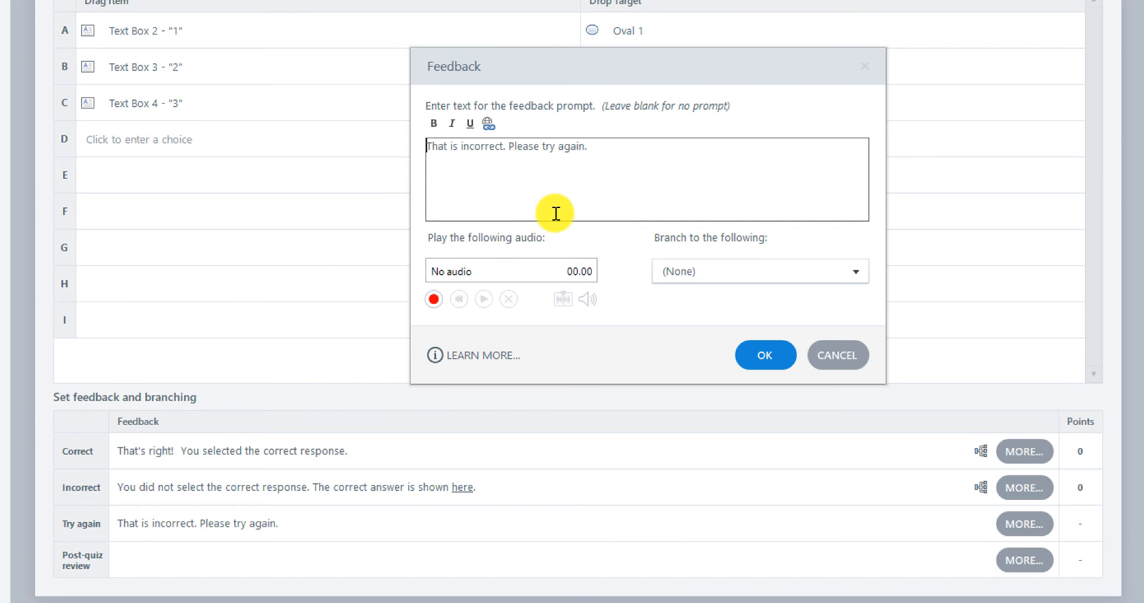
click(768, 355)
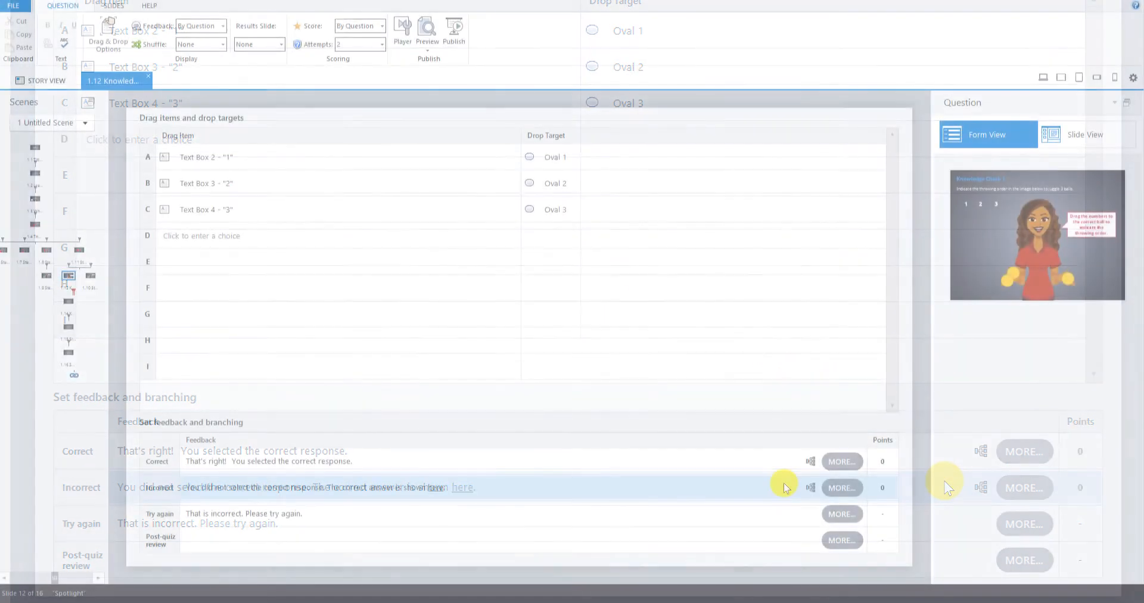
Review the Correct, Incorrect and Try Again feedback layers of Knowledge Check 1 on the slide, including their button triggers
click(1085, 134)
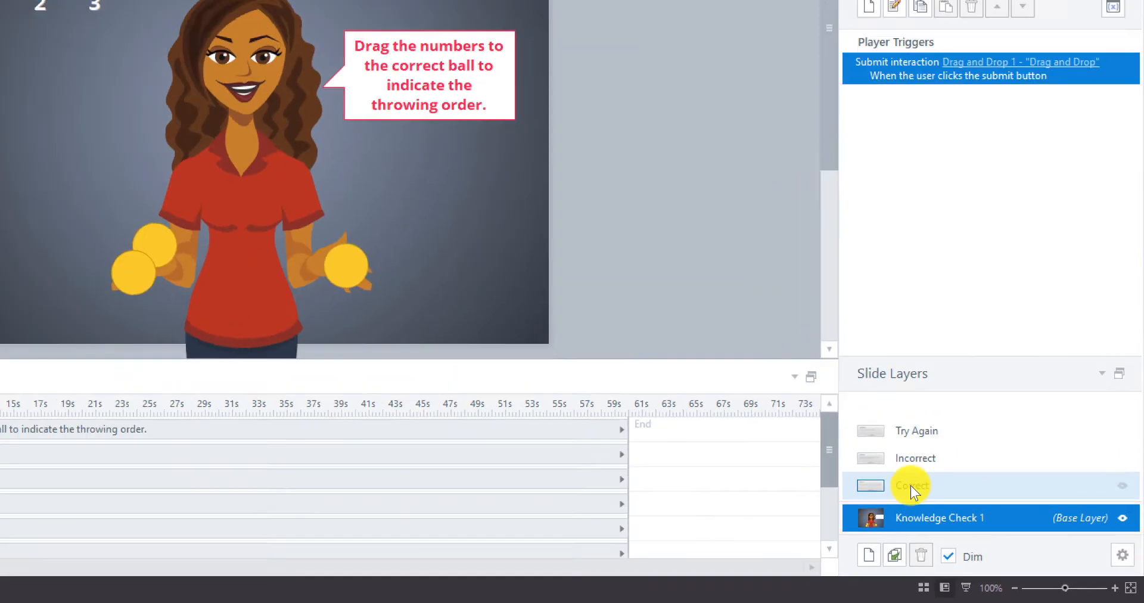
click(760, 409)
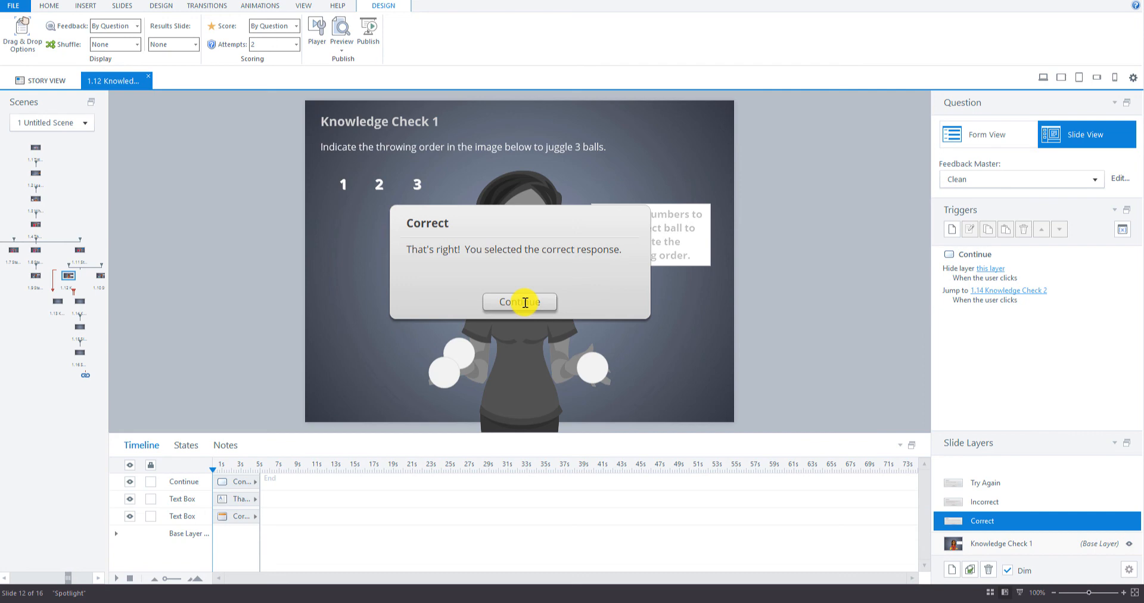
click(997, 503)
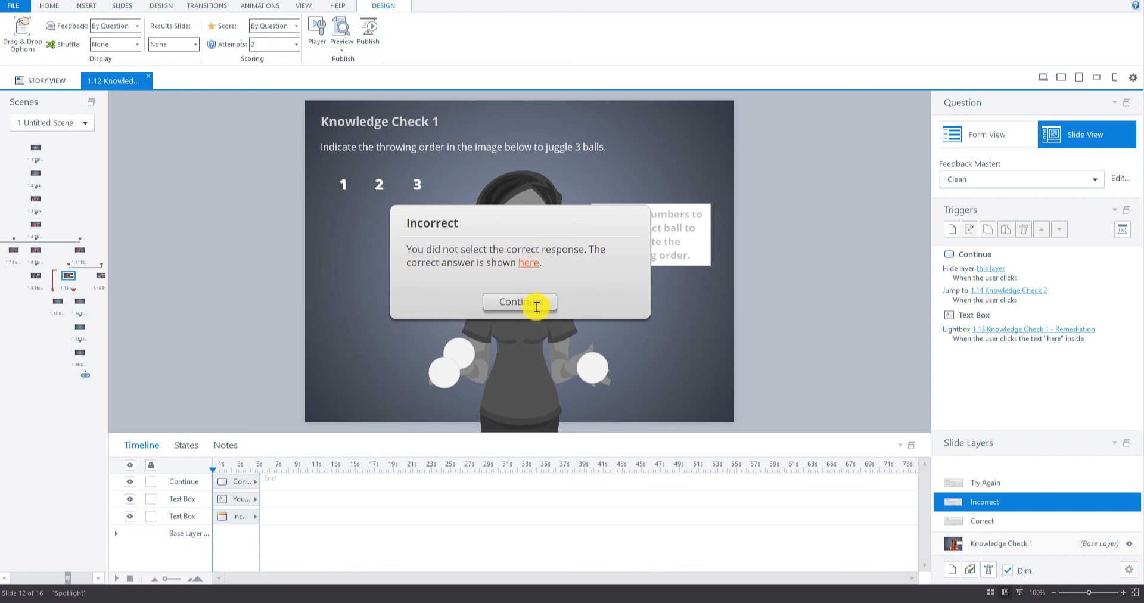
click(984, 483)
click(508, 304)
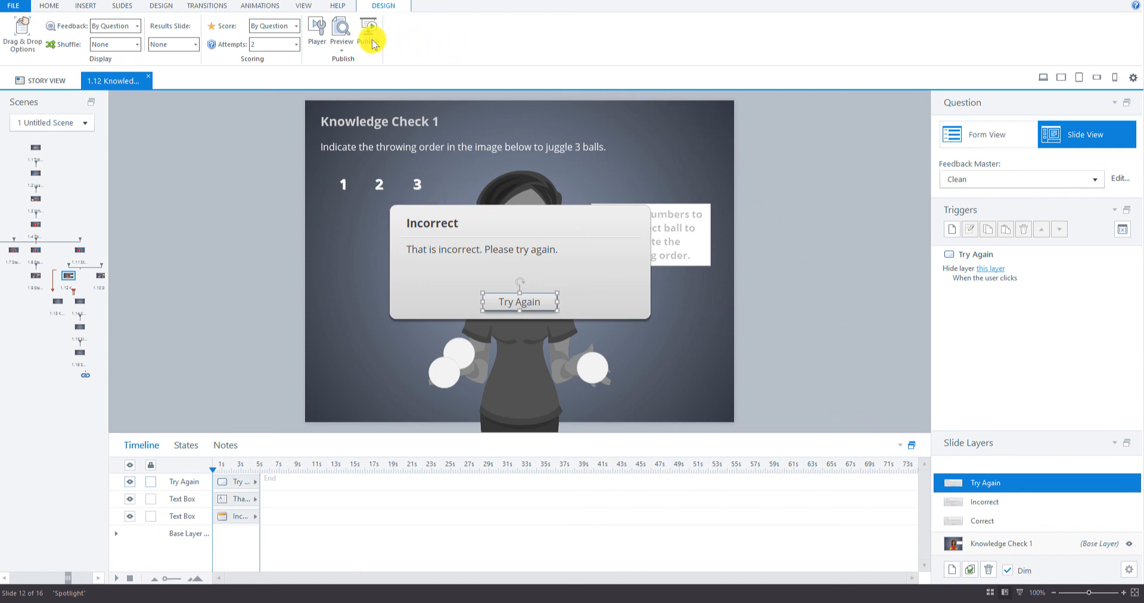
Preview the project and test Knowledge Check 1 with 1 on the lower paired ball, 2 on the single ball, 3 on the upper, then continue
click(341, 30)
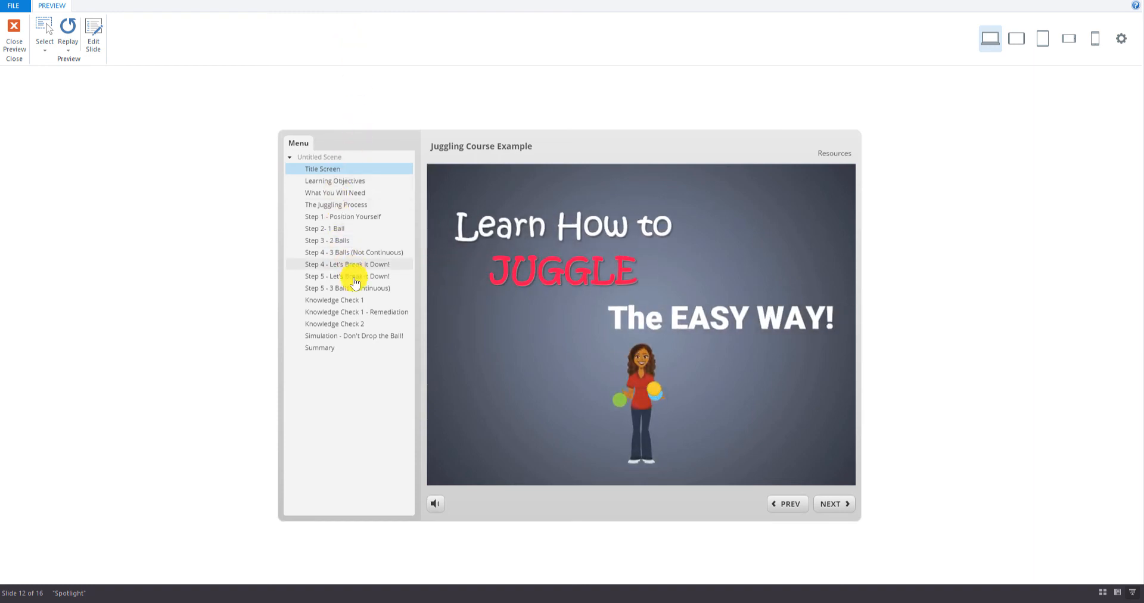
click(354, 303)
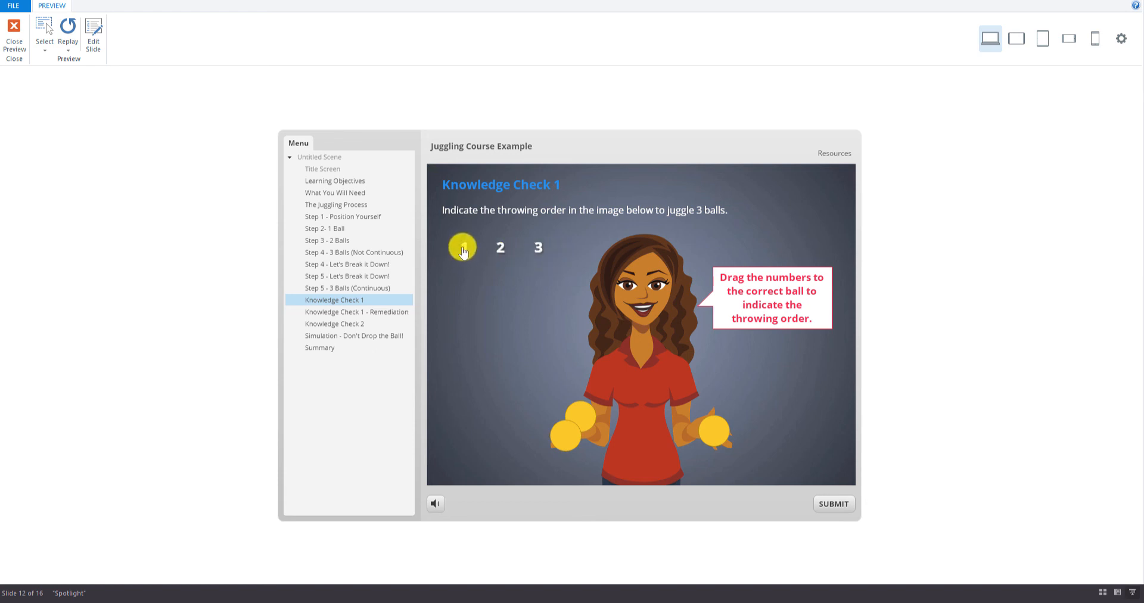
drag(464, 249, 563, 441)
drag(500, 247, 718, 436)
drag(538, 256, 583, 421)
click(837, 506)
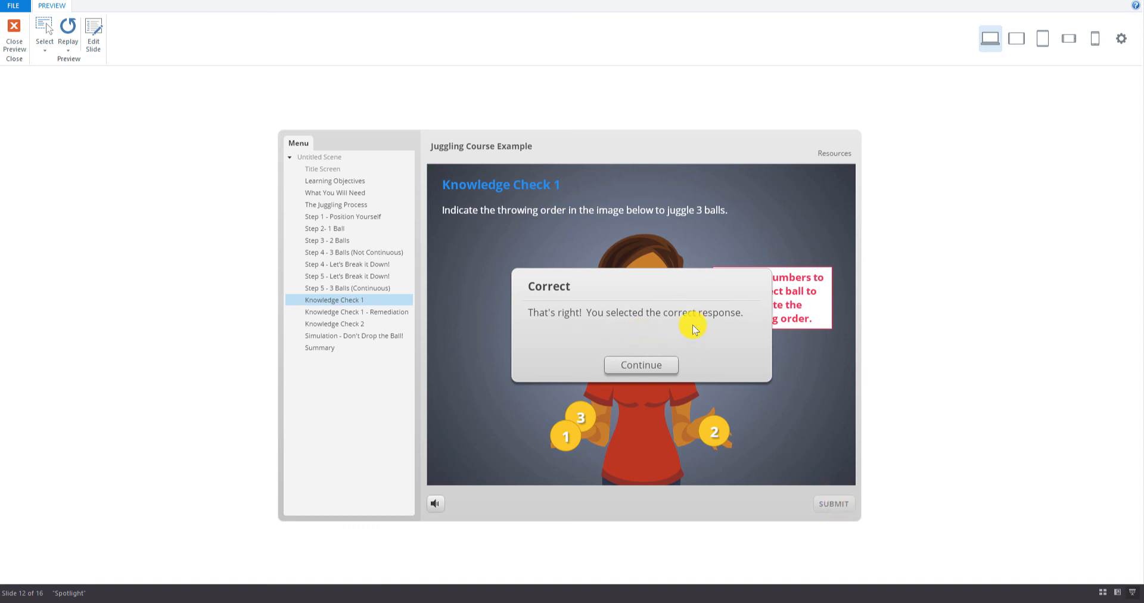
click(650, 365)
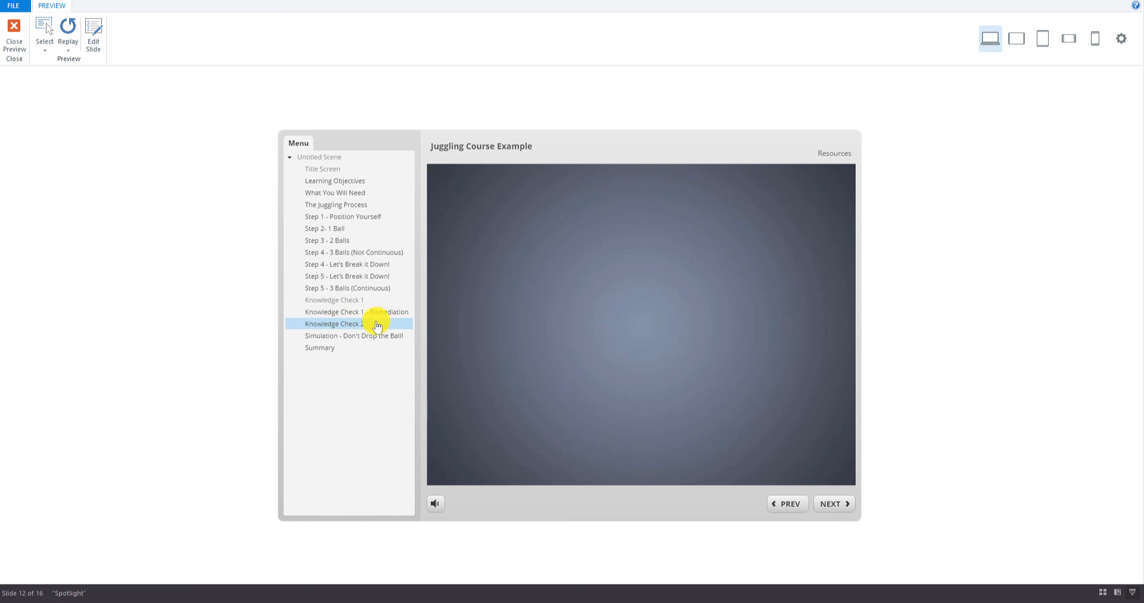
Replay Knowledge Check 1 and submit 2 on the lower paired ball, 3 on the single ball and 1 on the upper, and choose to try again
click(348, 303)
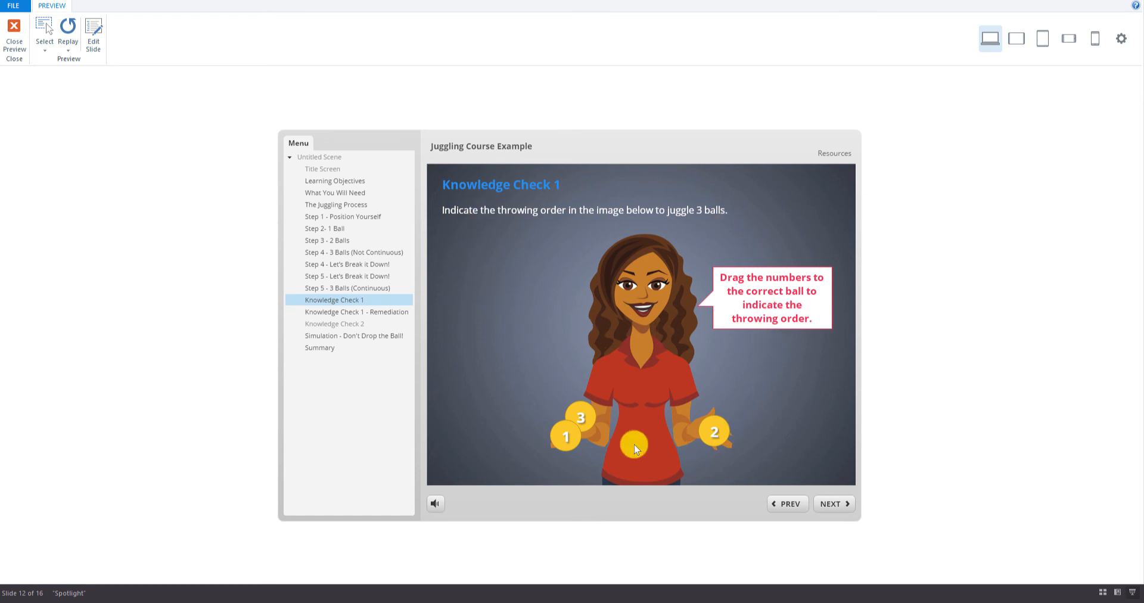
click(67, 27)
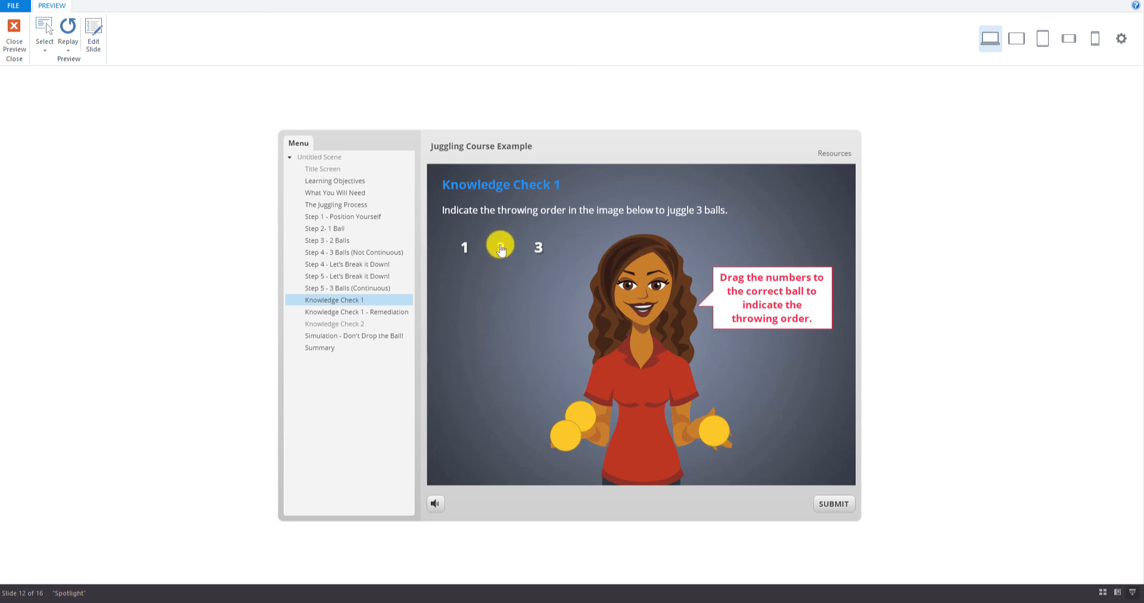
drag(501, 247, 564, 430)
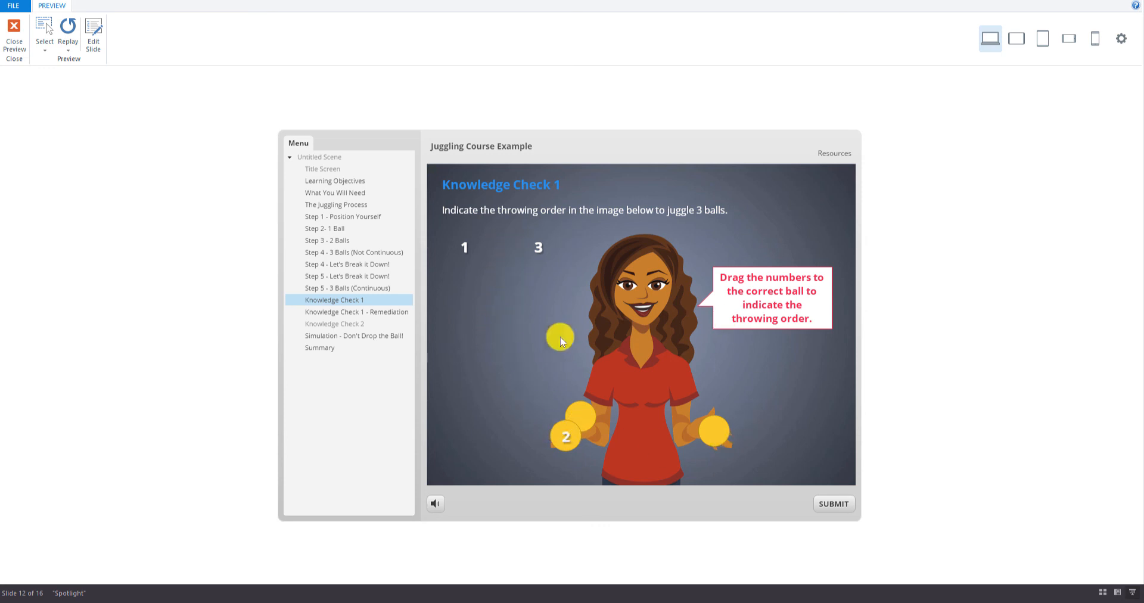
drag(543, 256, 704, 410)
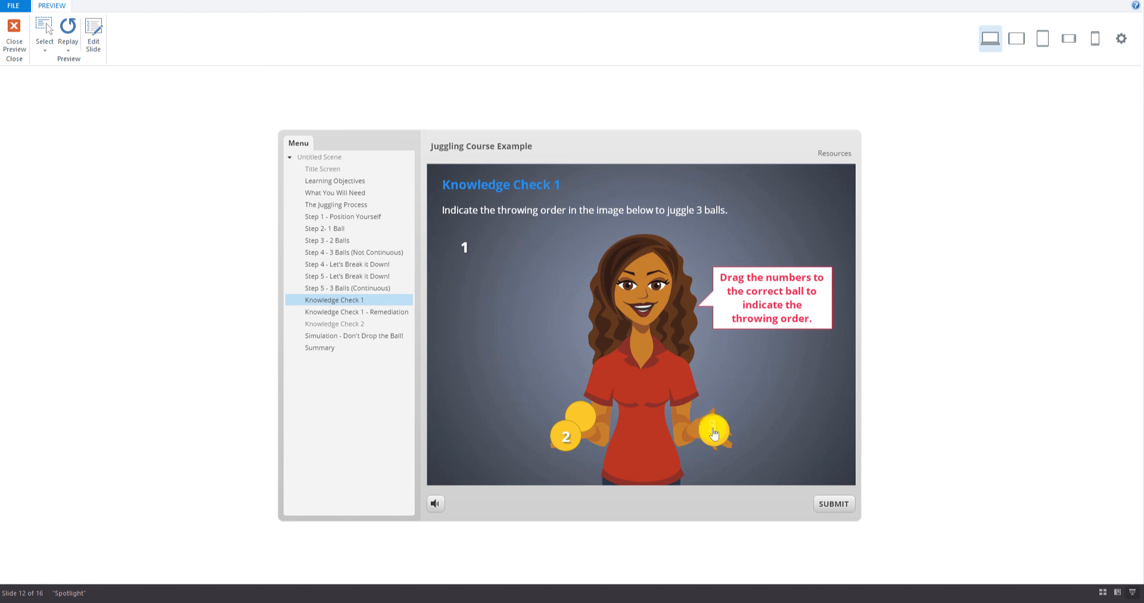
drag(466, 247, 583, 427)
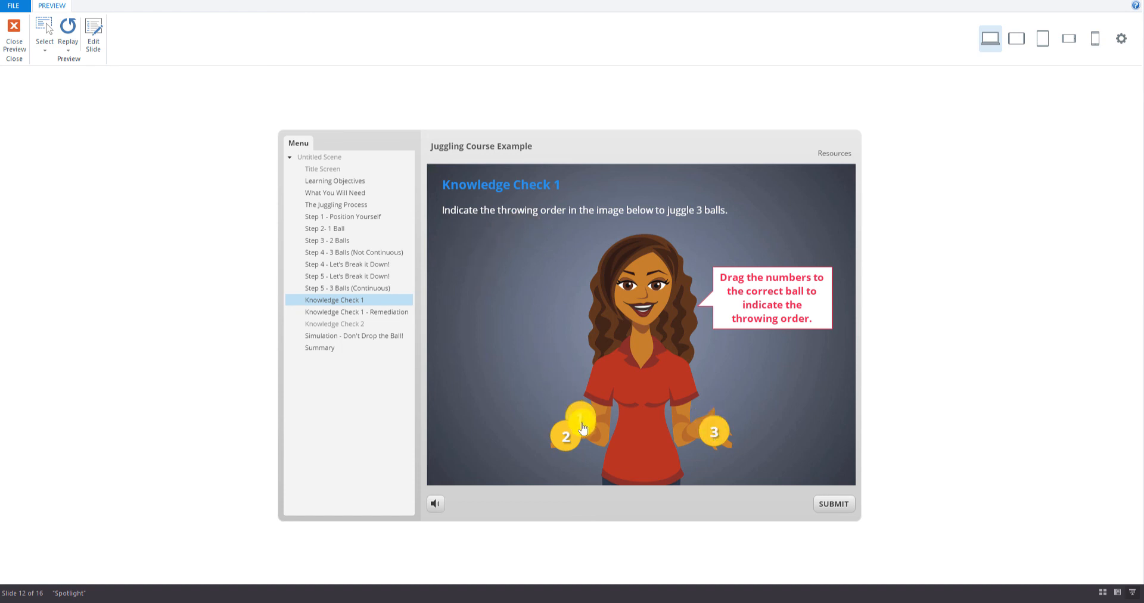
click(830, 504)
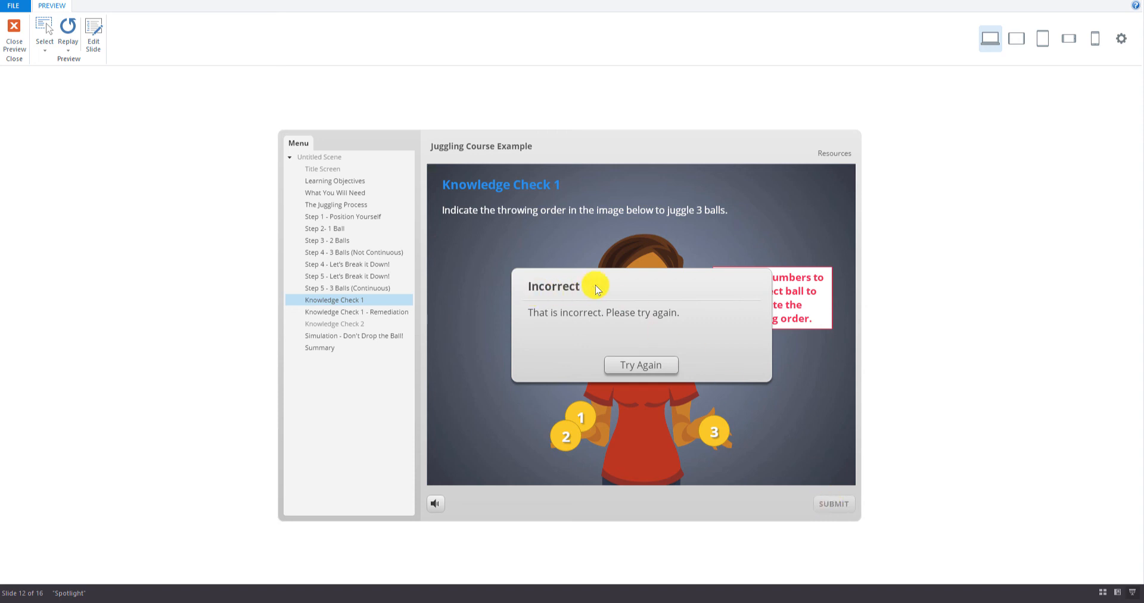
click(642, 365)
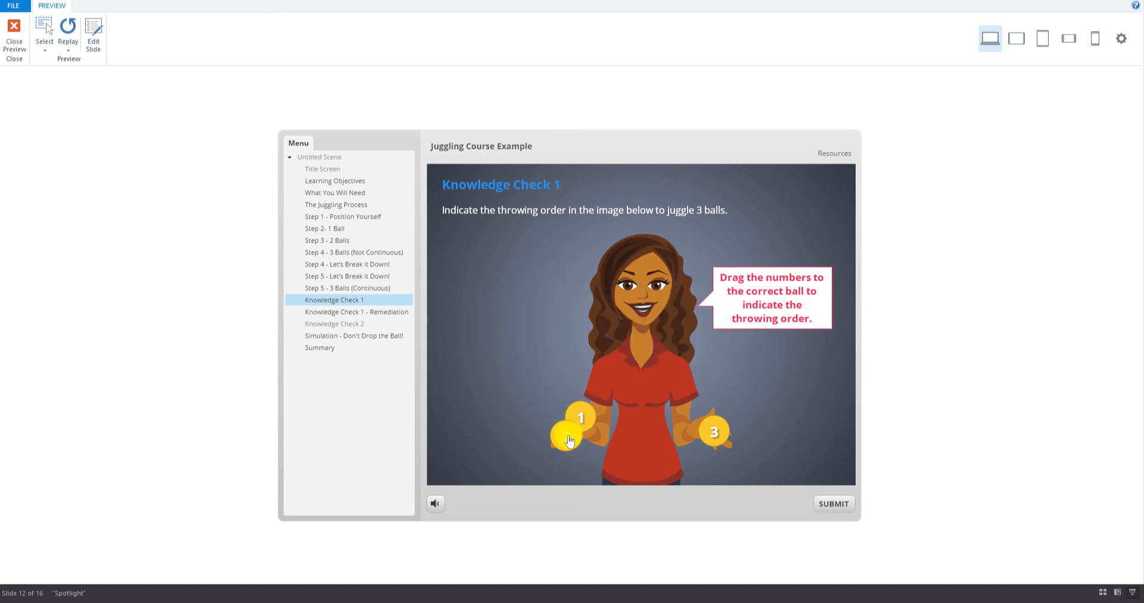
Test a second wrong answer with 2 on the single ball, its remediation link and Continue branch, and return from the preview to the base layer
drag(568, 437, 713, 437)
click(840, 506)
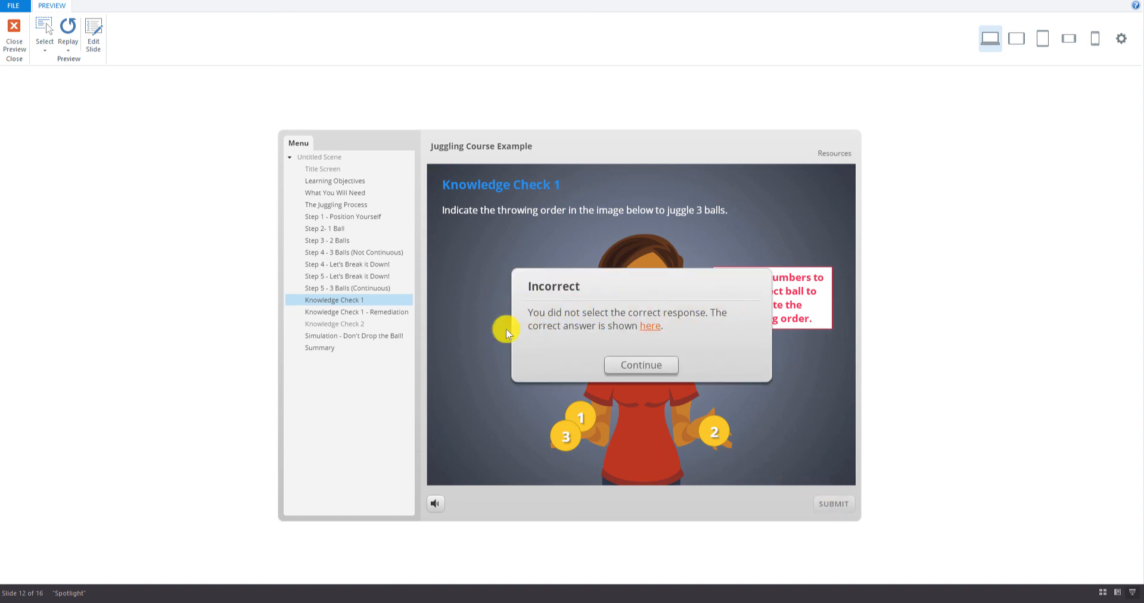
click(653, 331)
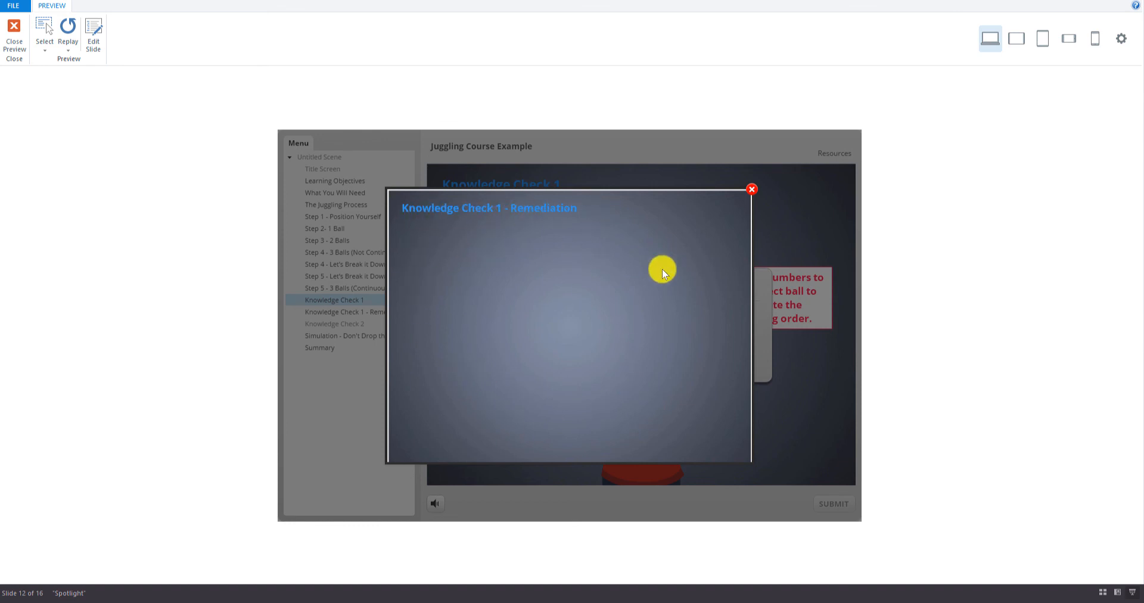
click(751, 189)
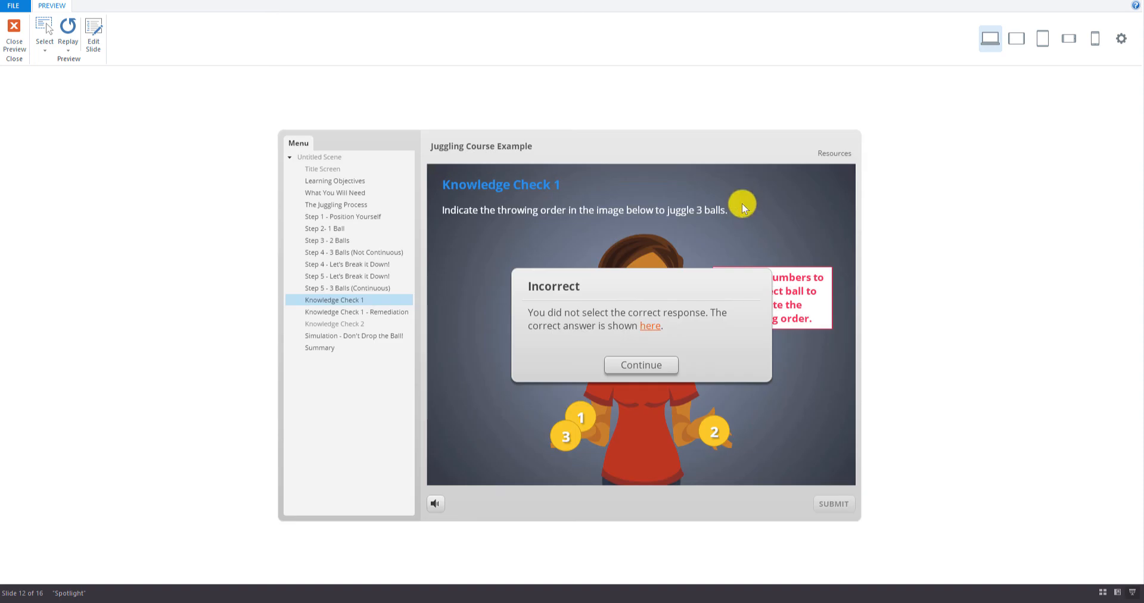
click(634, 365)
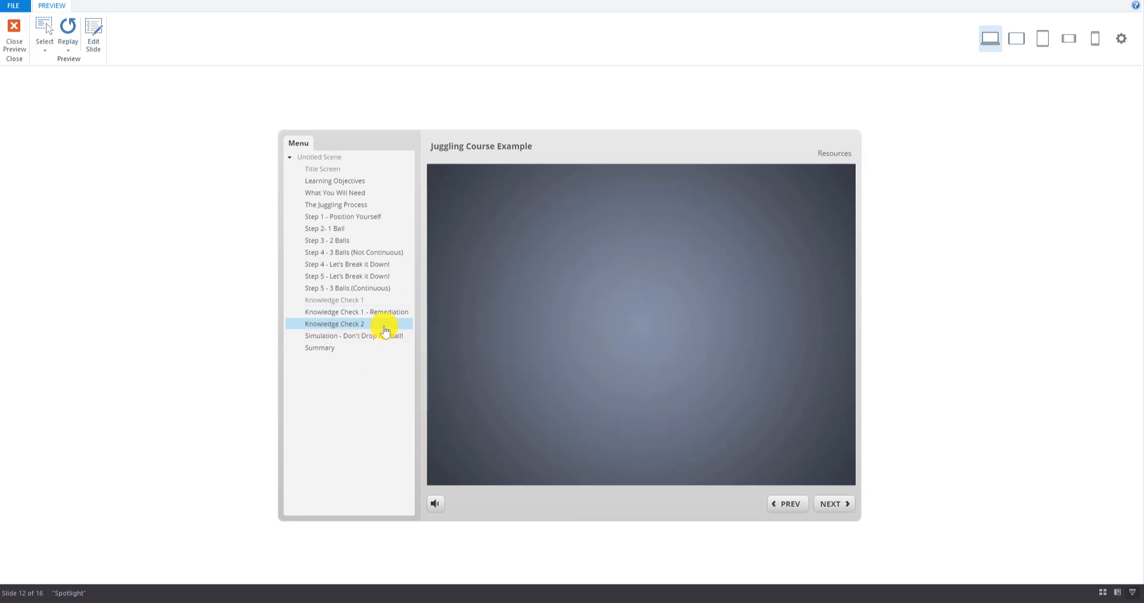
click(15, 31)
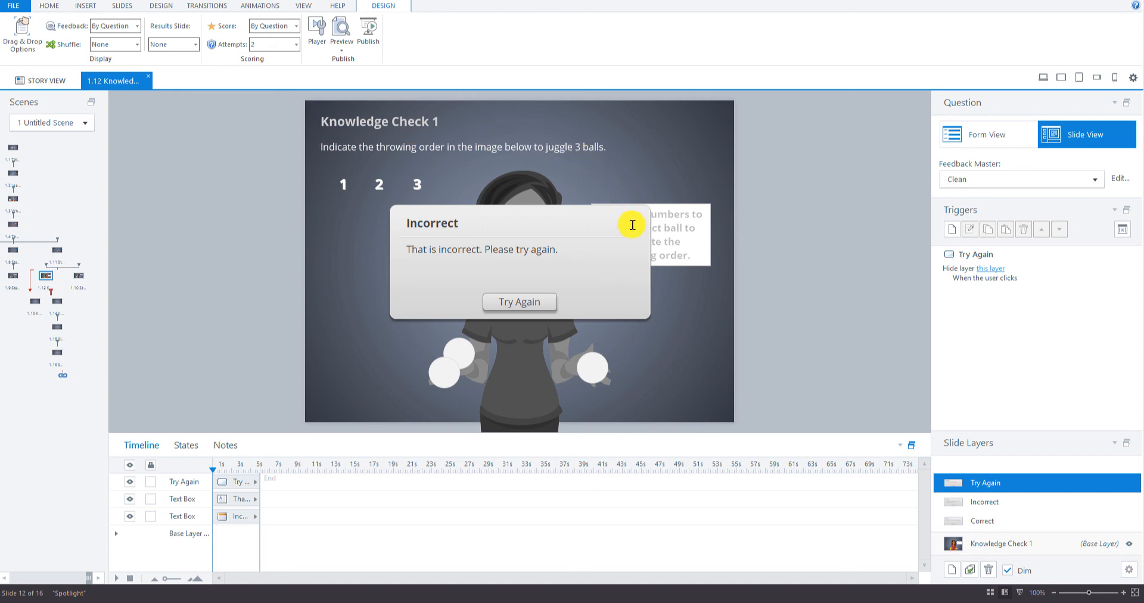
click(979, 545)
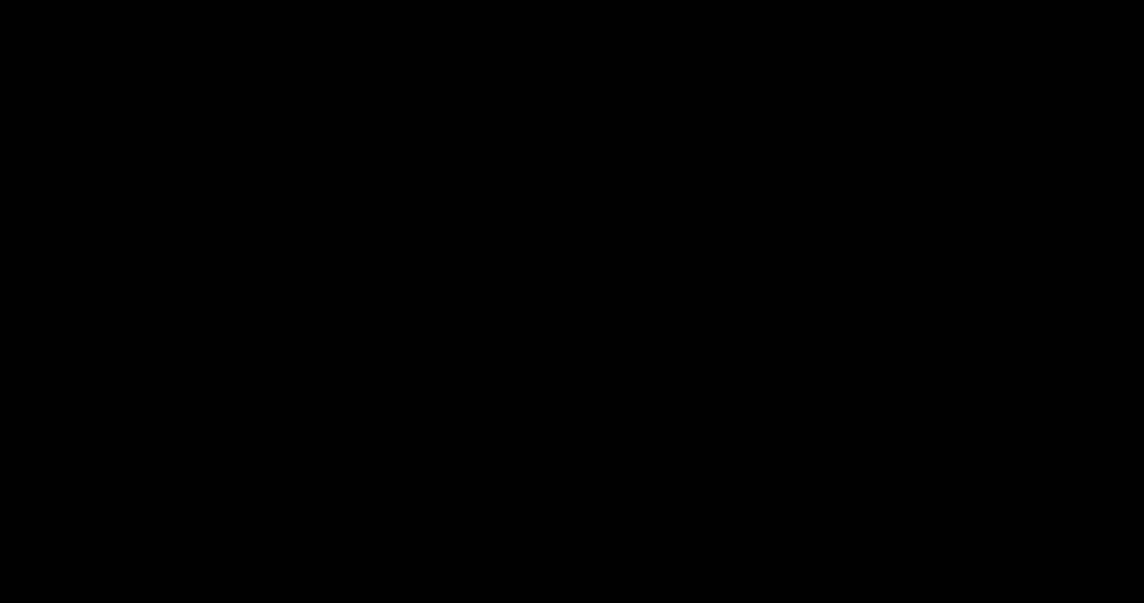